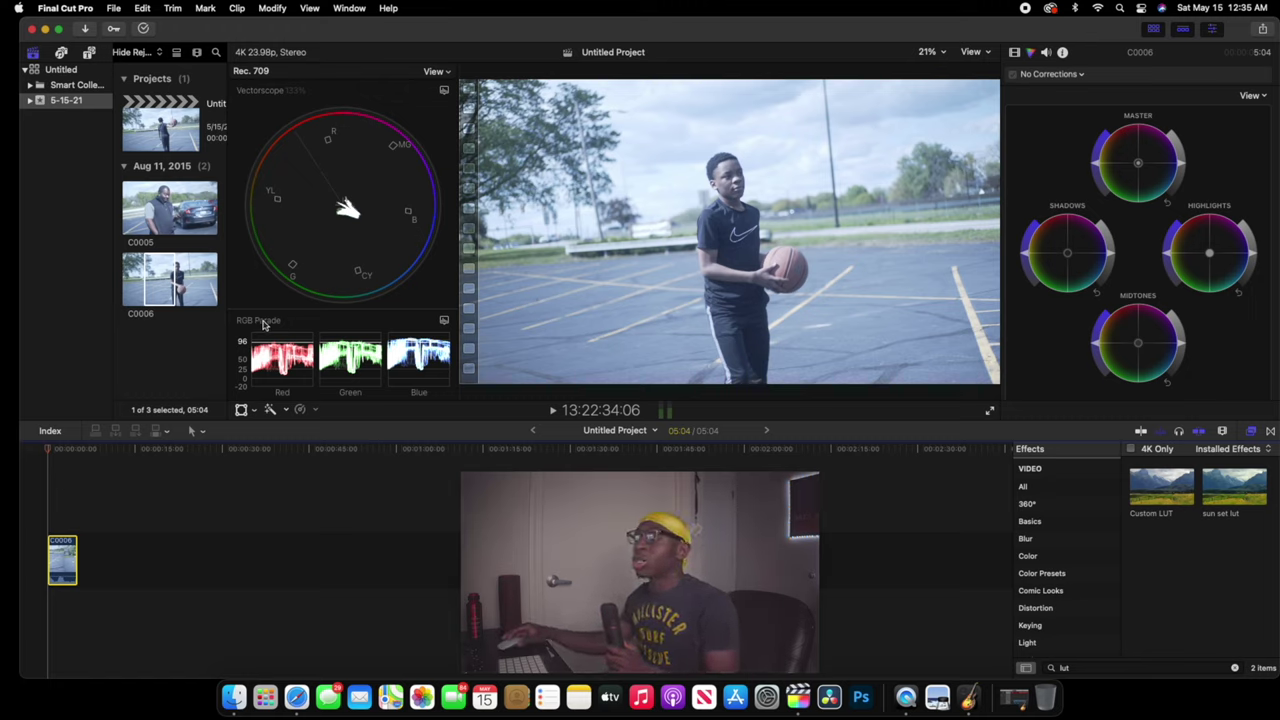
Enlarge the RGB Parade above a smaller vectorscope and open the list of corrections to add
drag(327, 315, 339, 205)
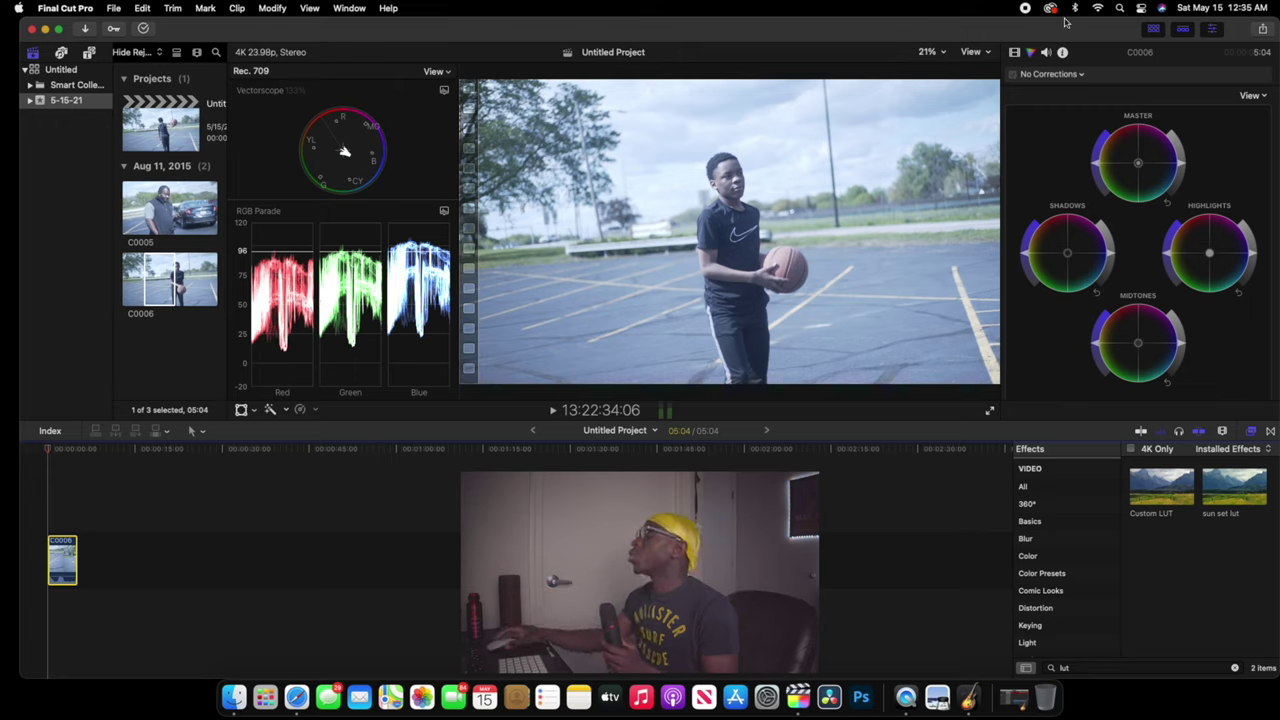
click(1043, 75)
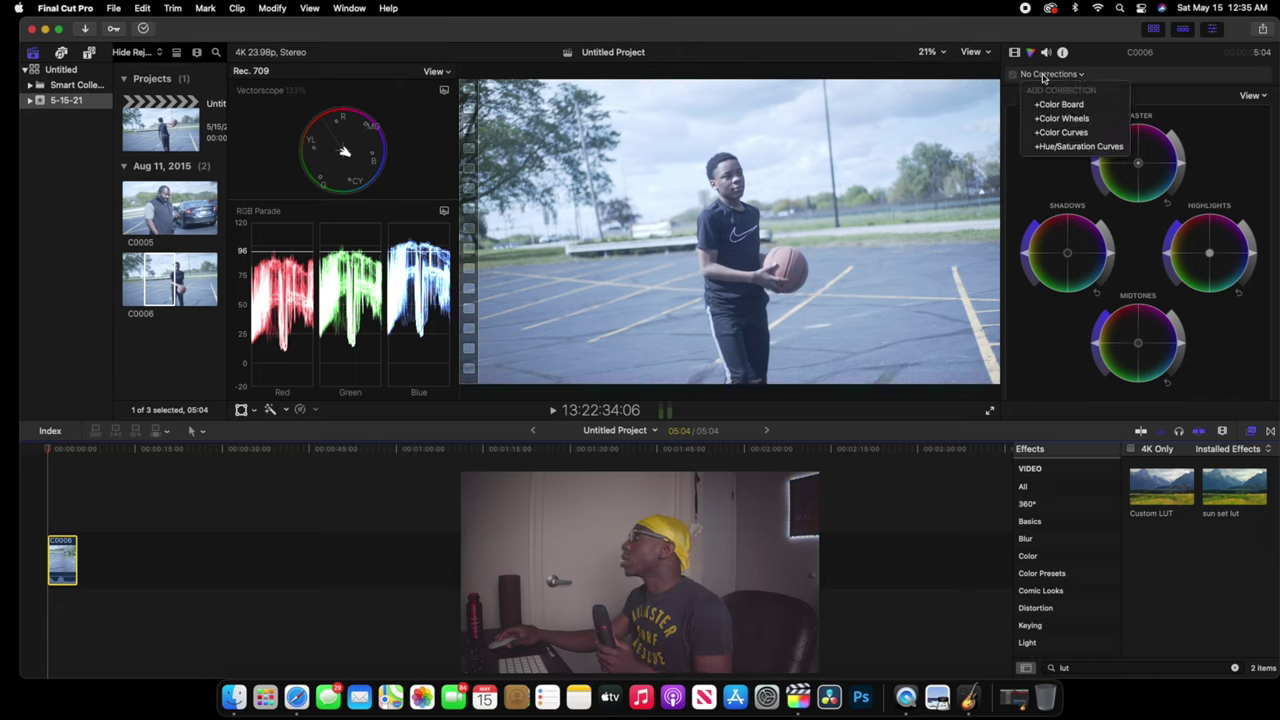
Add Color Curves 1, pull the luma highlight point slightly down and move the shadow point in
click(1062, 132)
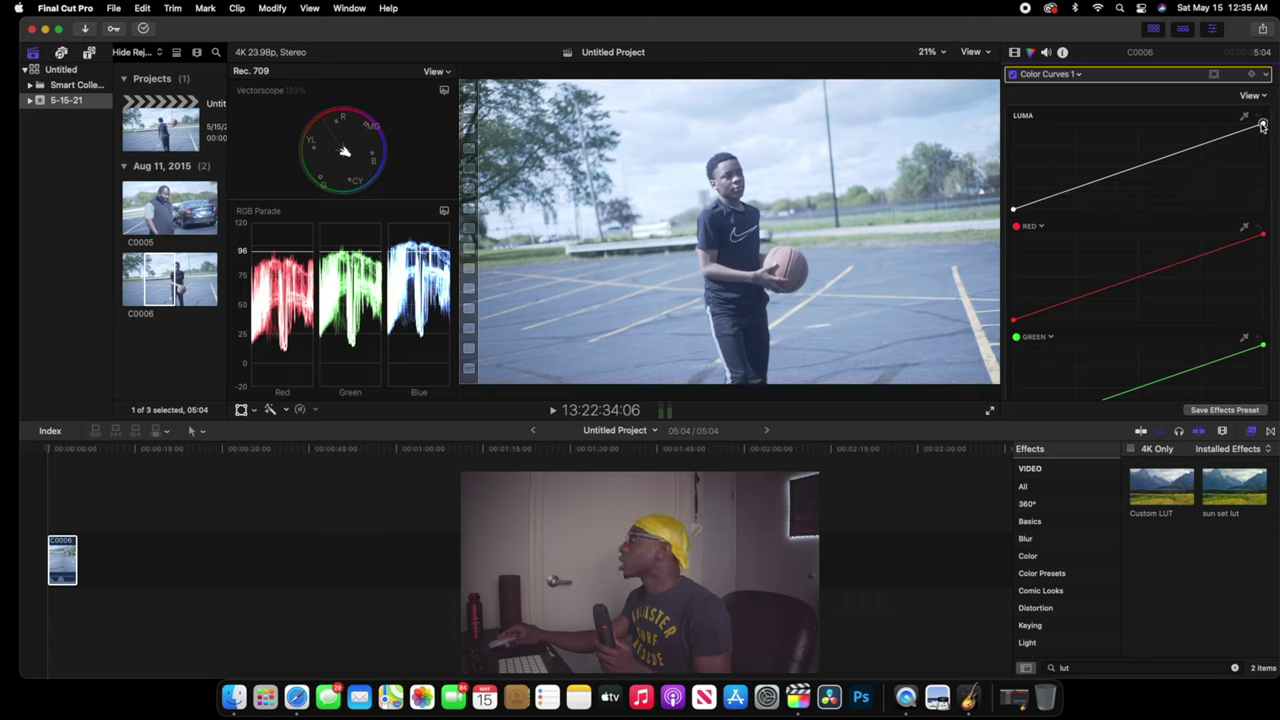
drag(1262, 124, 1263, 134)
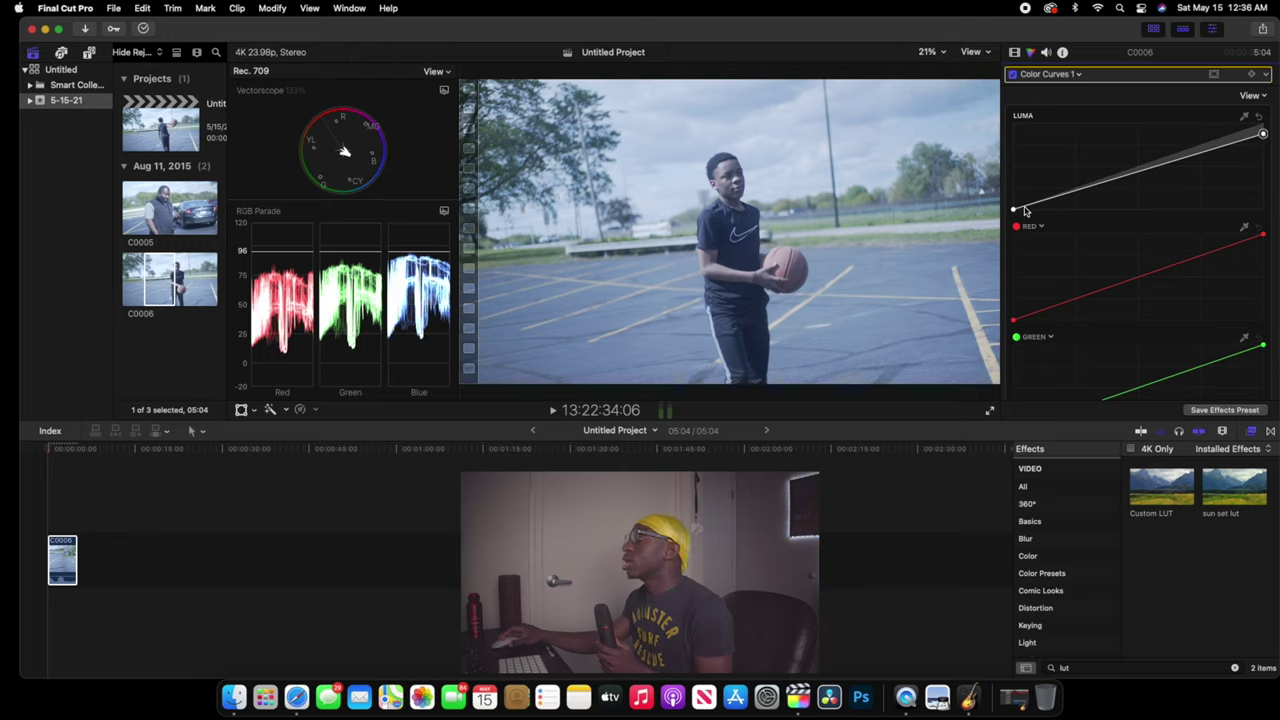
drag(1014, 212, 1032, 240)
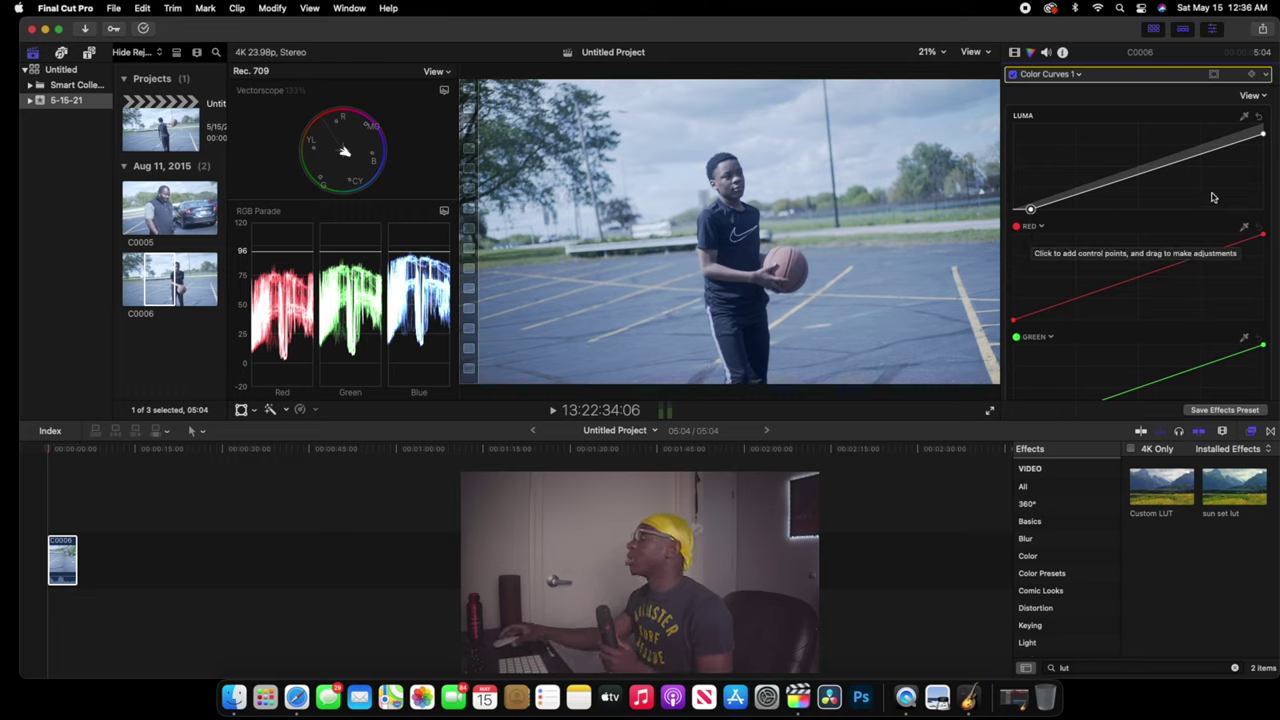
scroll(1060, 220, down, 3)
Add a red curve midpoint and raise it to warm the midtones, then add a green curve point
scroll(1090, 204, down, 3)
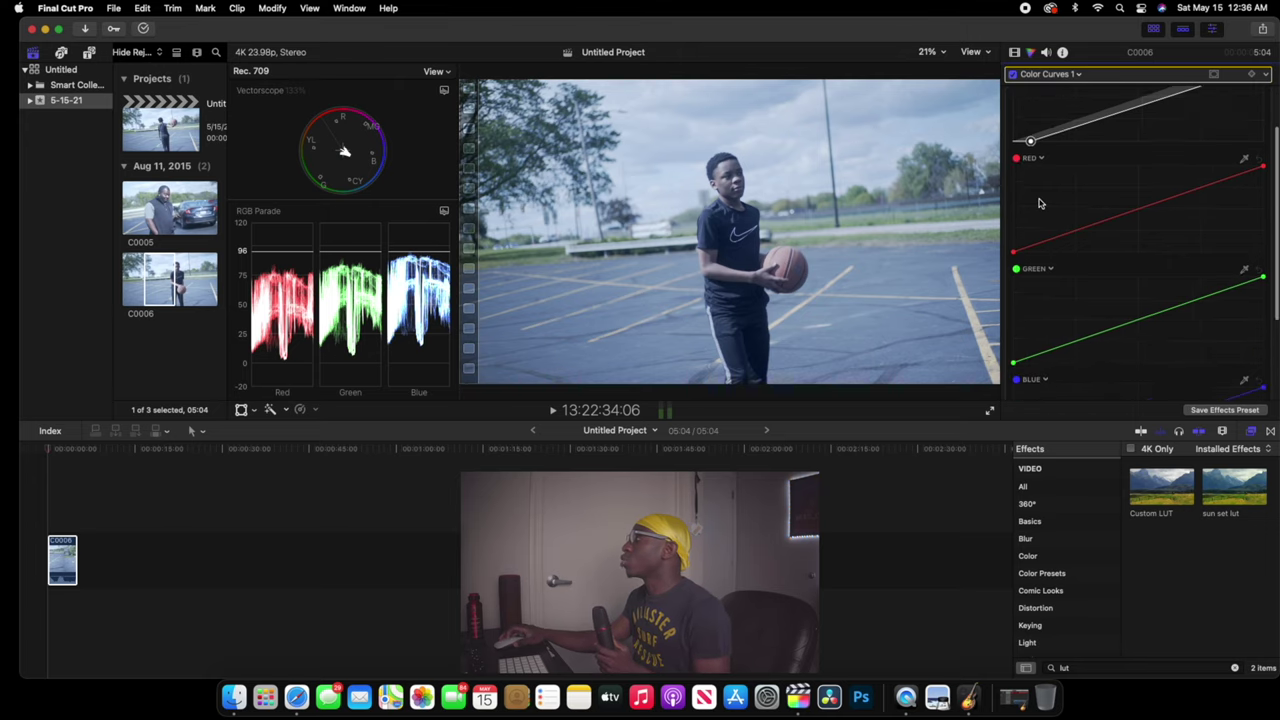
click(1137, 184)
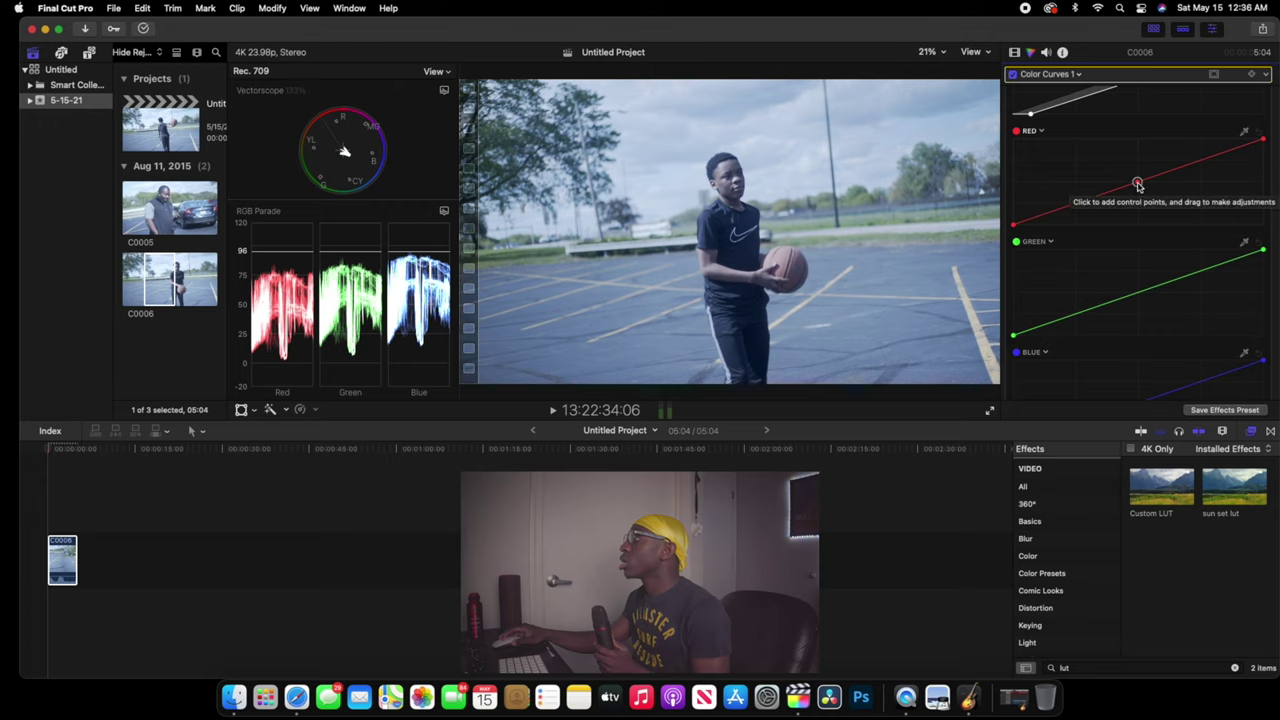
drag(1137, 184, 1134, 177)
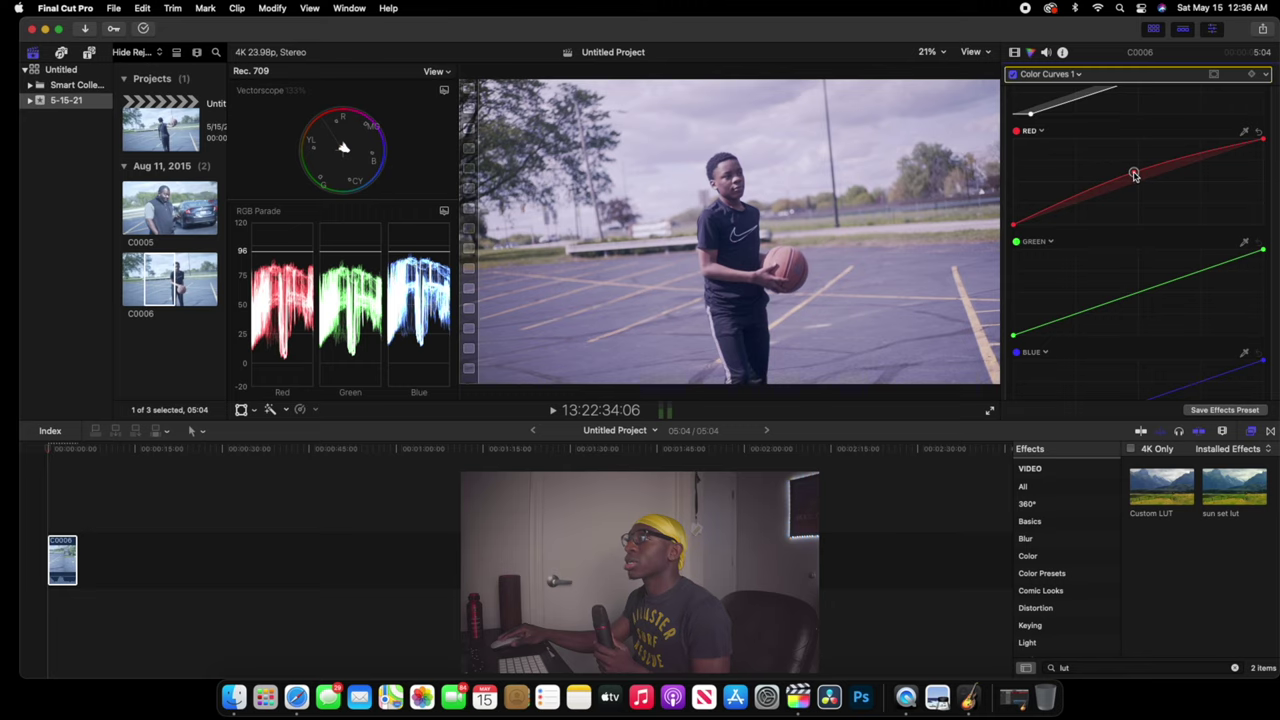
scroll(1062, 224, down, 1)
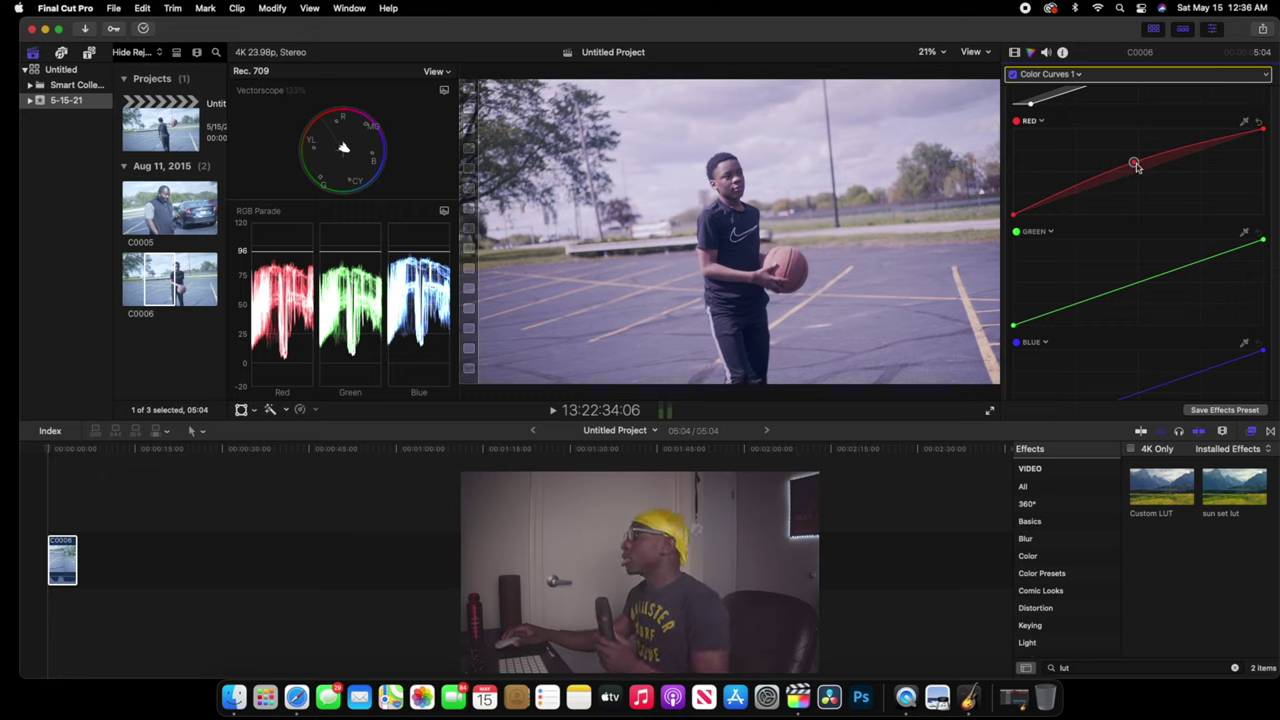
drag(1133, 164, 1132, 163)
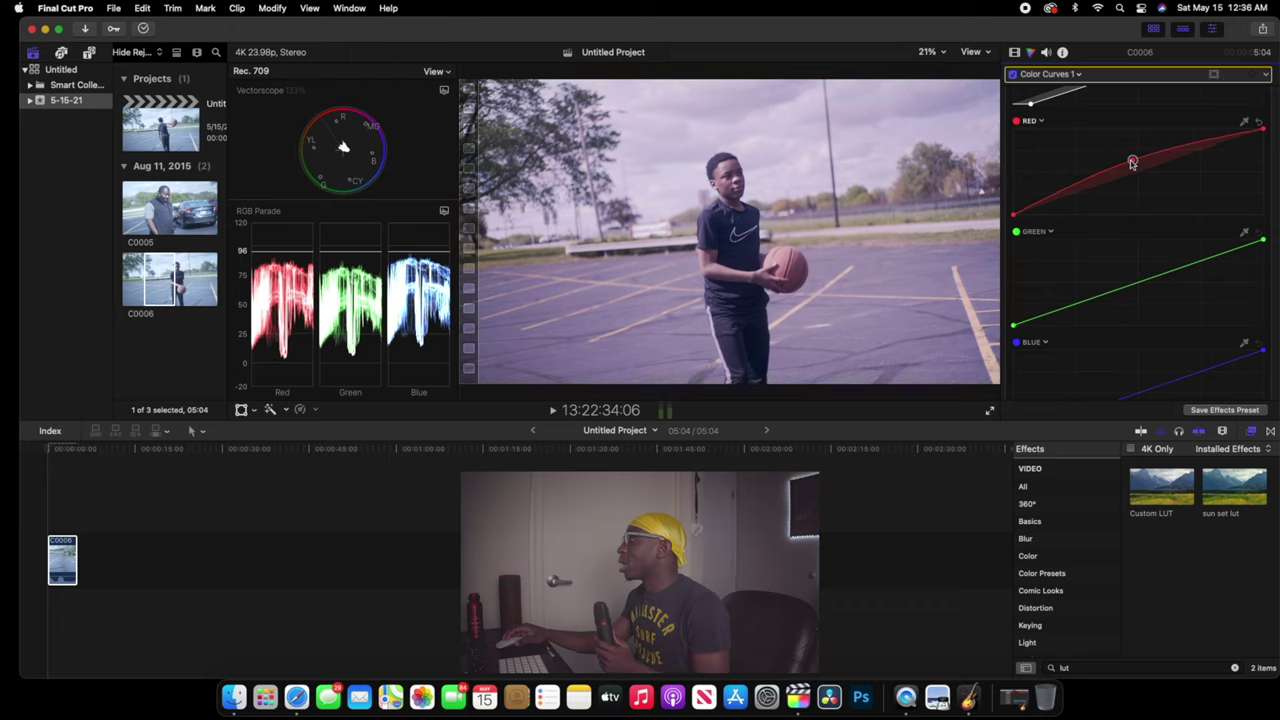
click(1138, 285)
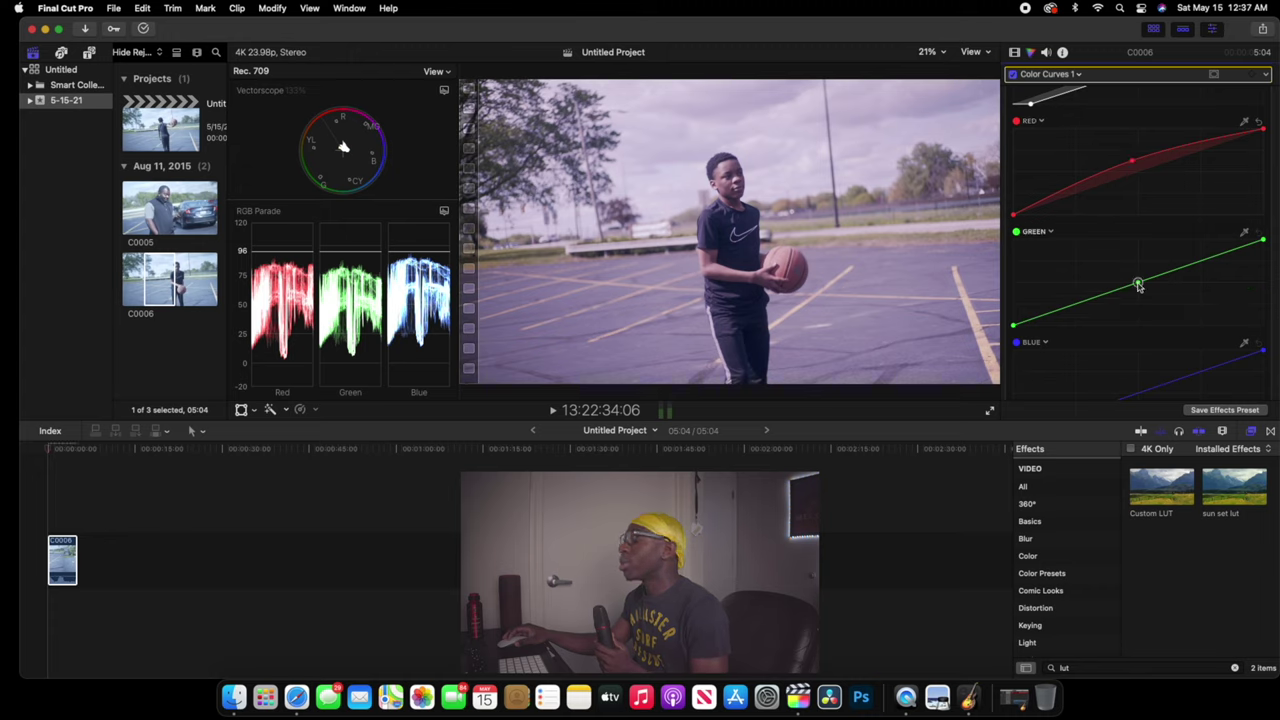
Nudge the green midpoint and pull a new blue curve midpoint down to remove the blue cast
drag(1138, 285, 1138, 283)
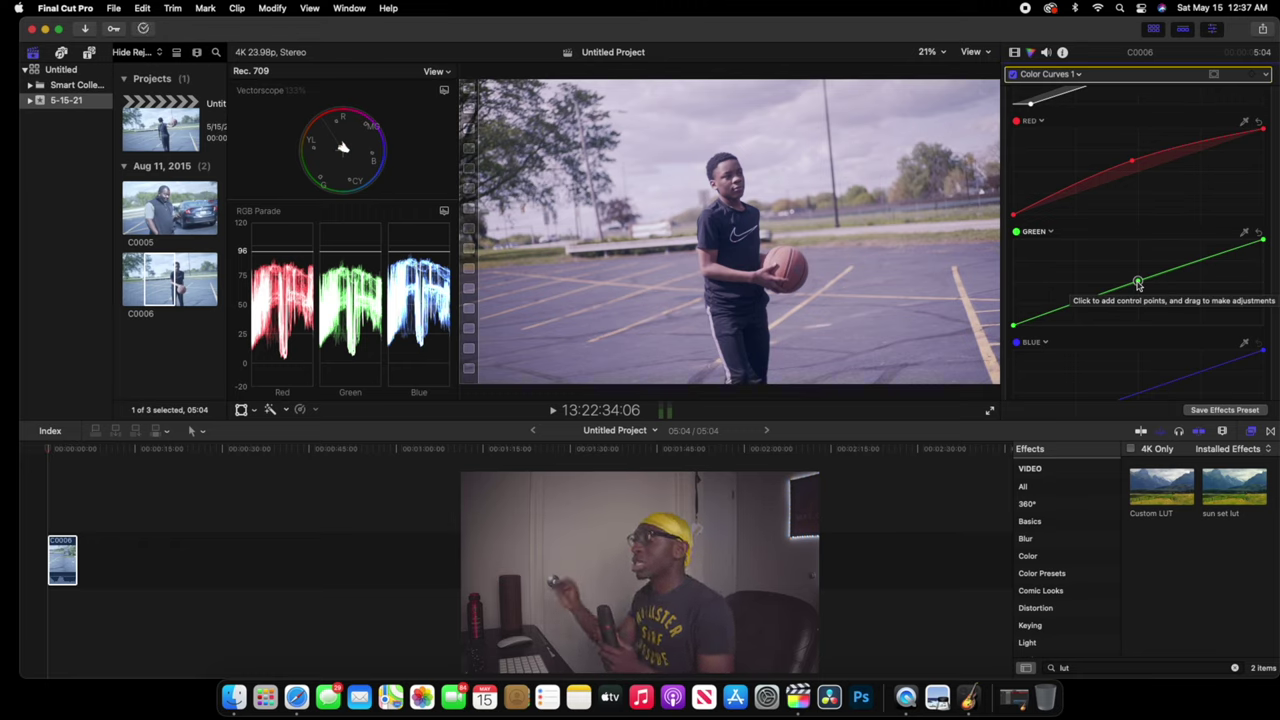
scroll(1137, 285, down, 5)
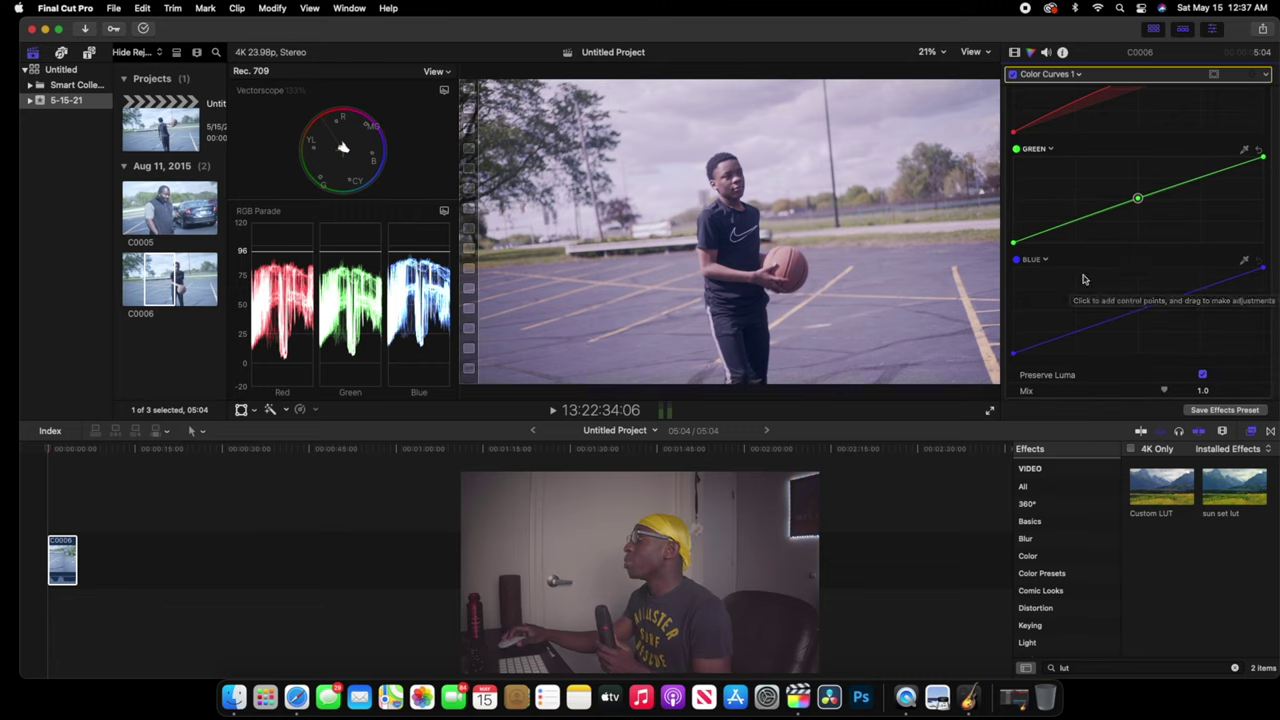
click(1138, 312)
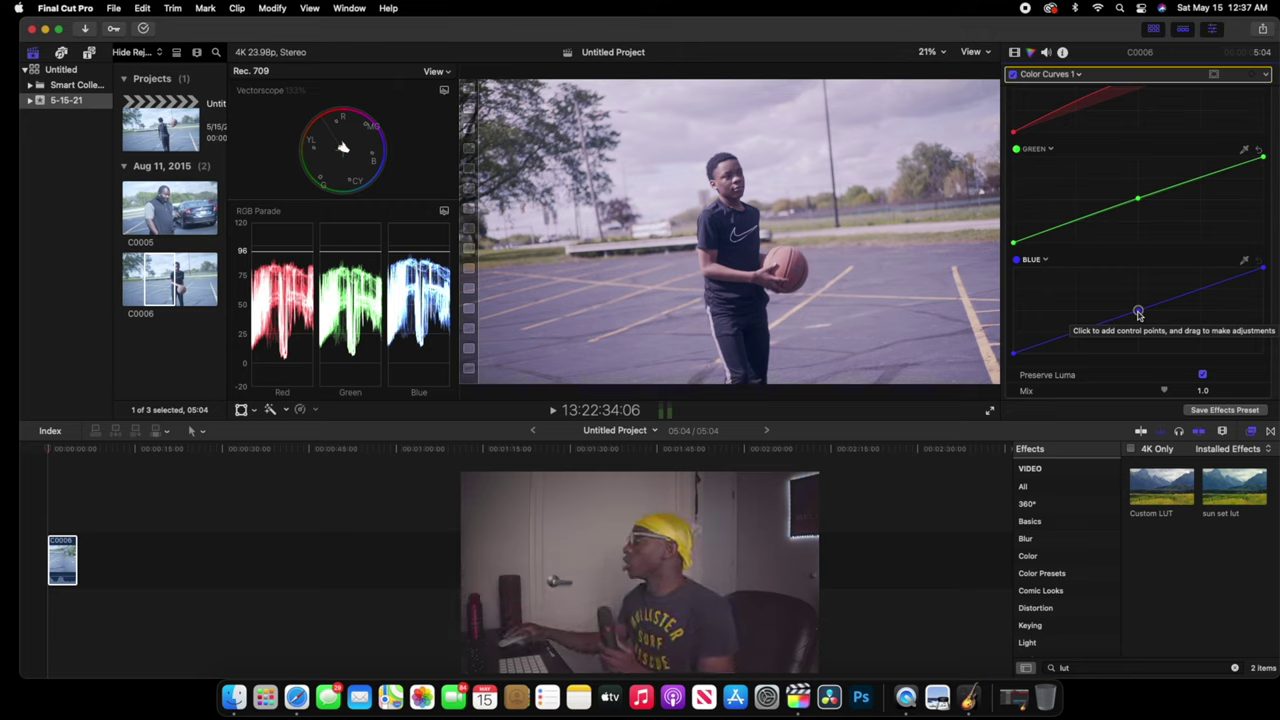
drag(1139, 313, 1146, 324)
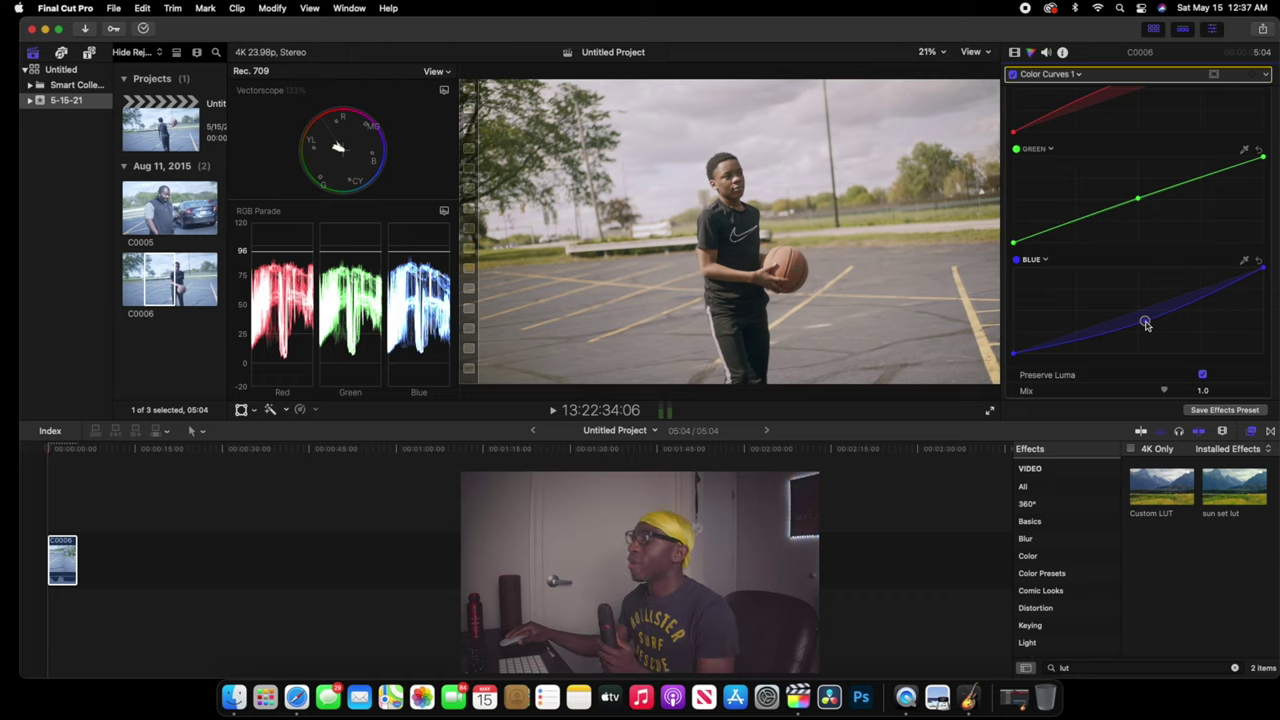
drag(1146, 323, 1146, 323)
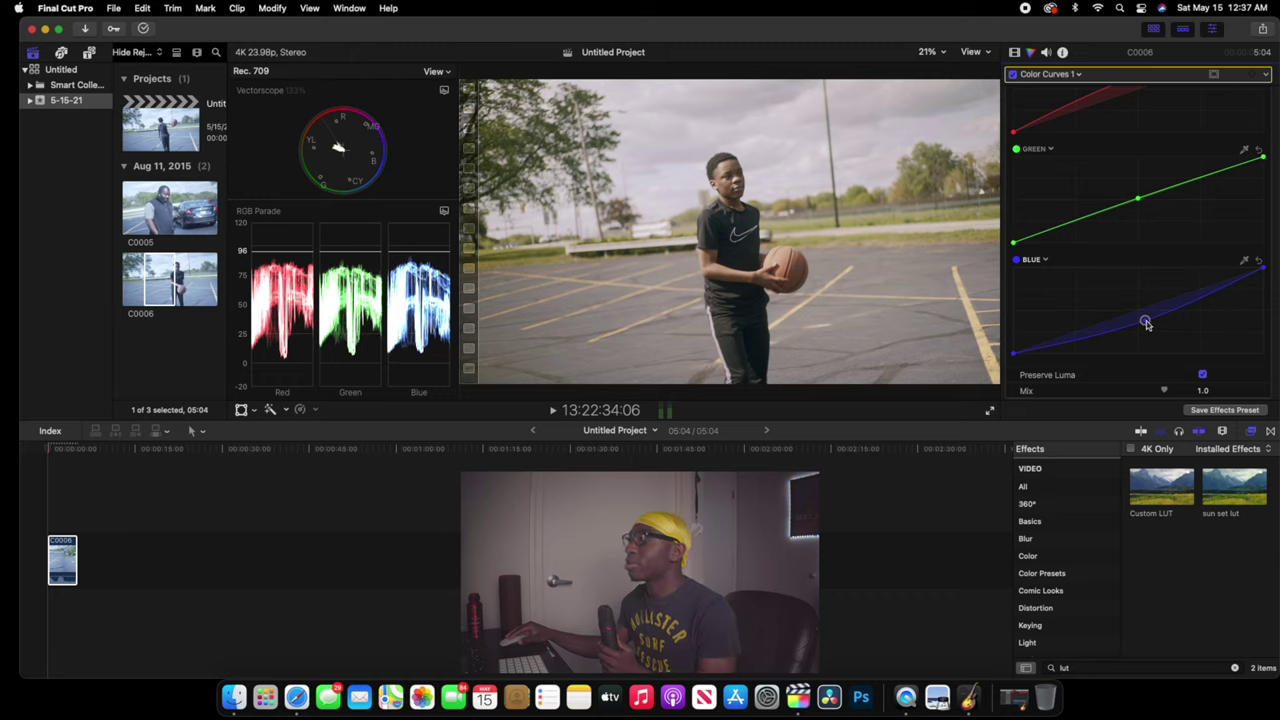
Re-nudge the green midpoint, then recheck the red and blue curve midpoints
click(1137, 199)
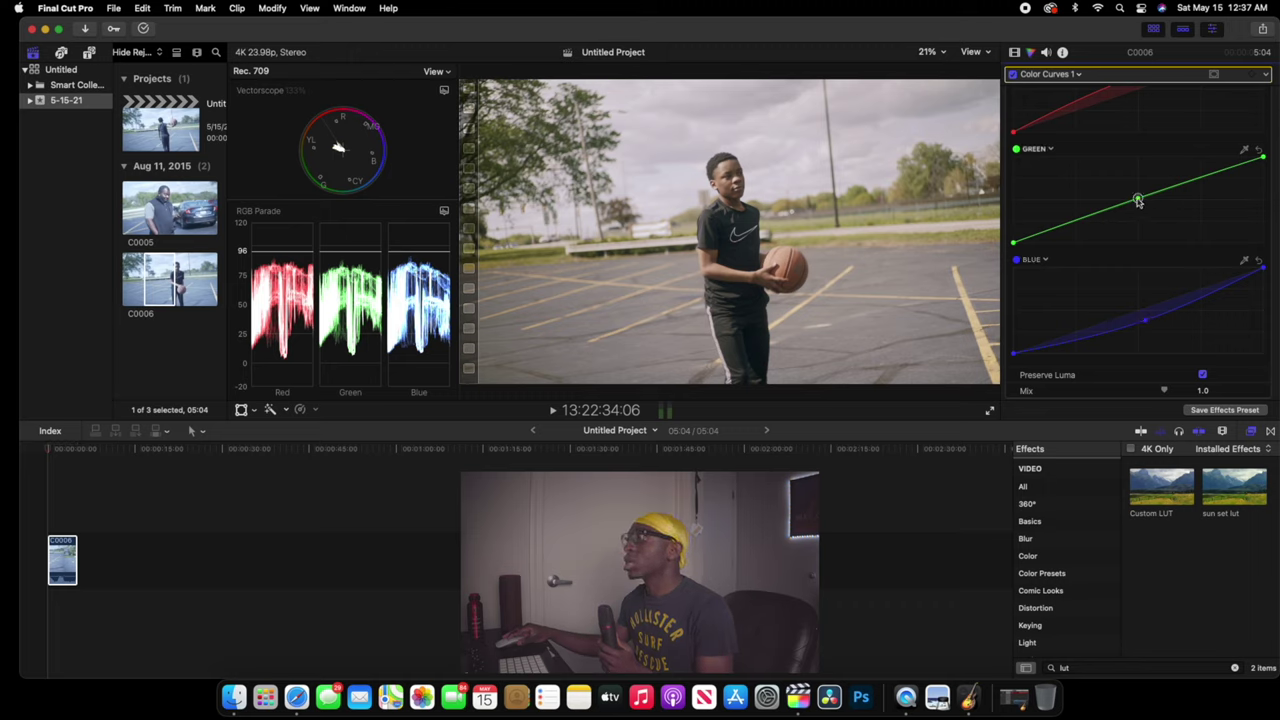
drag(1138, 201, 1138, 202)
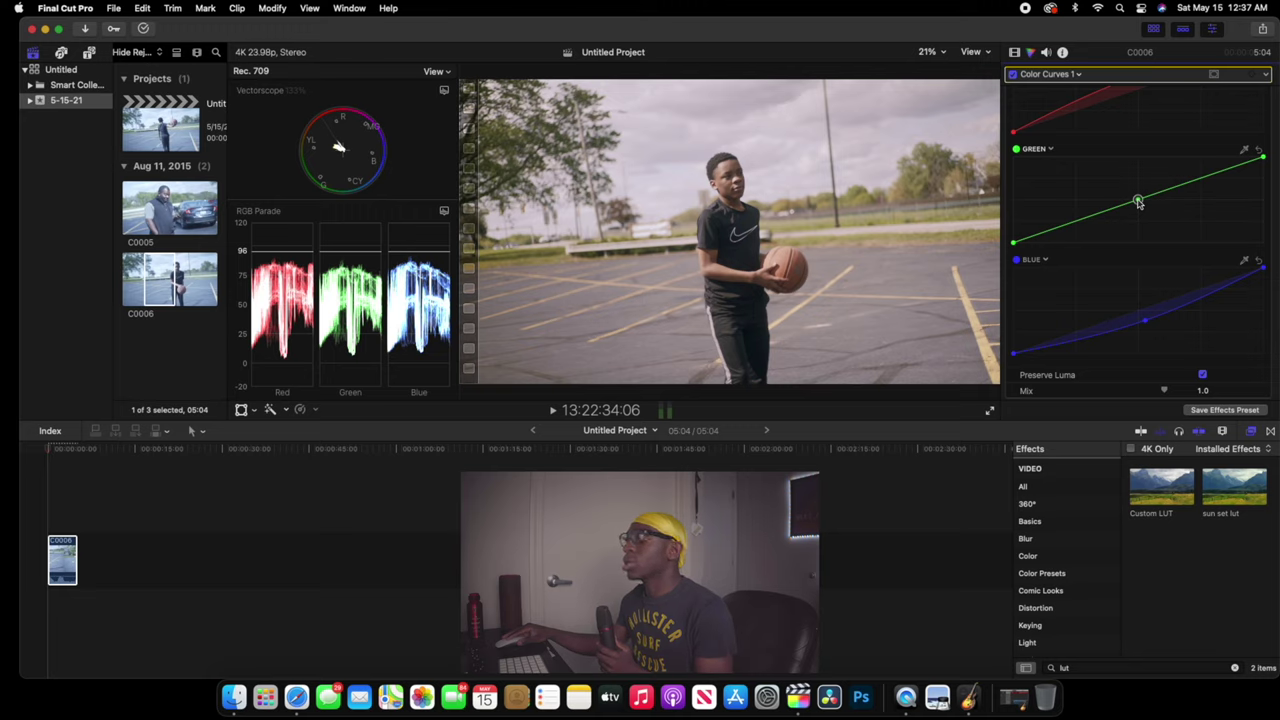
scroll(1130, 160, up, 4)
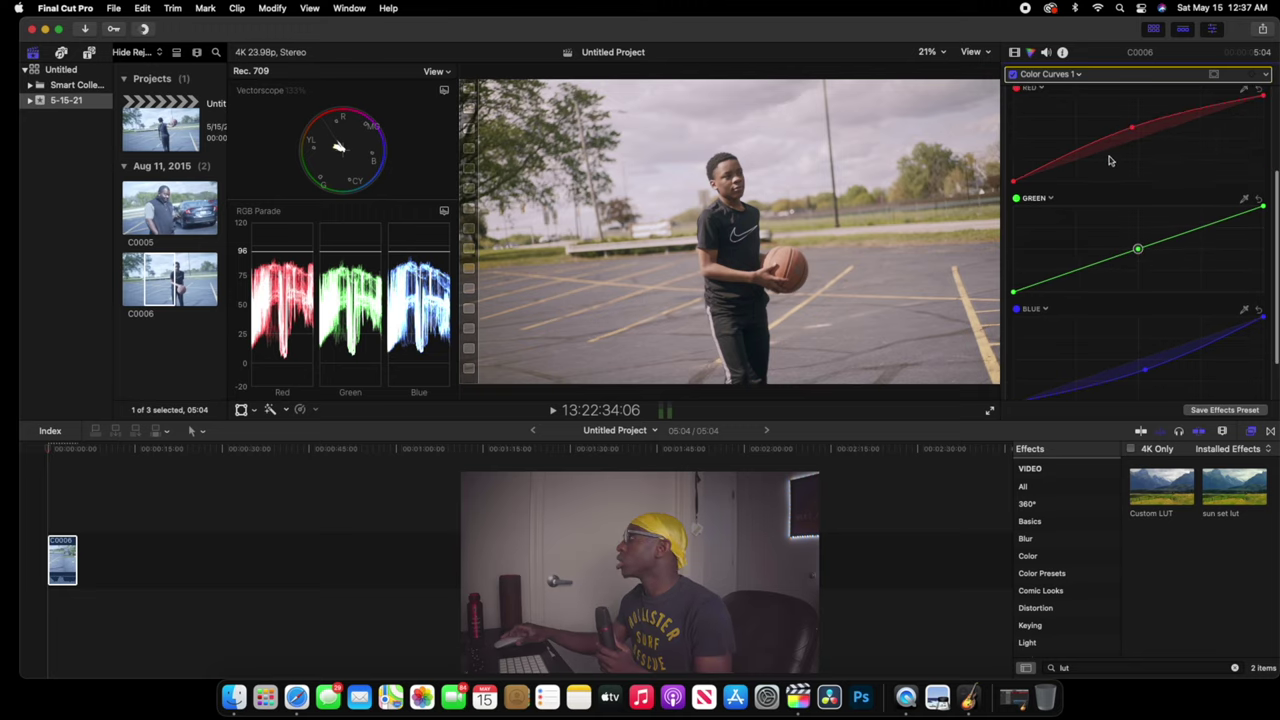
click(1131, 139)
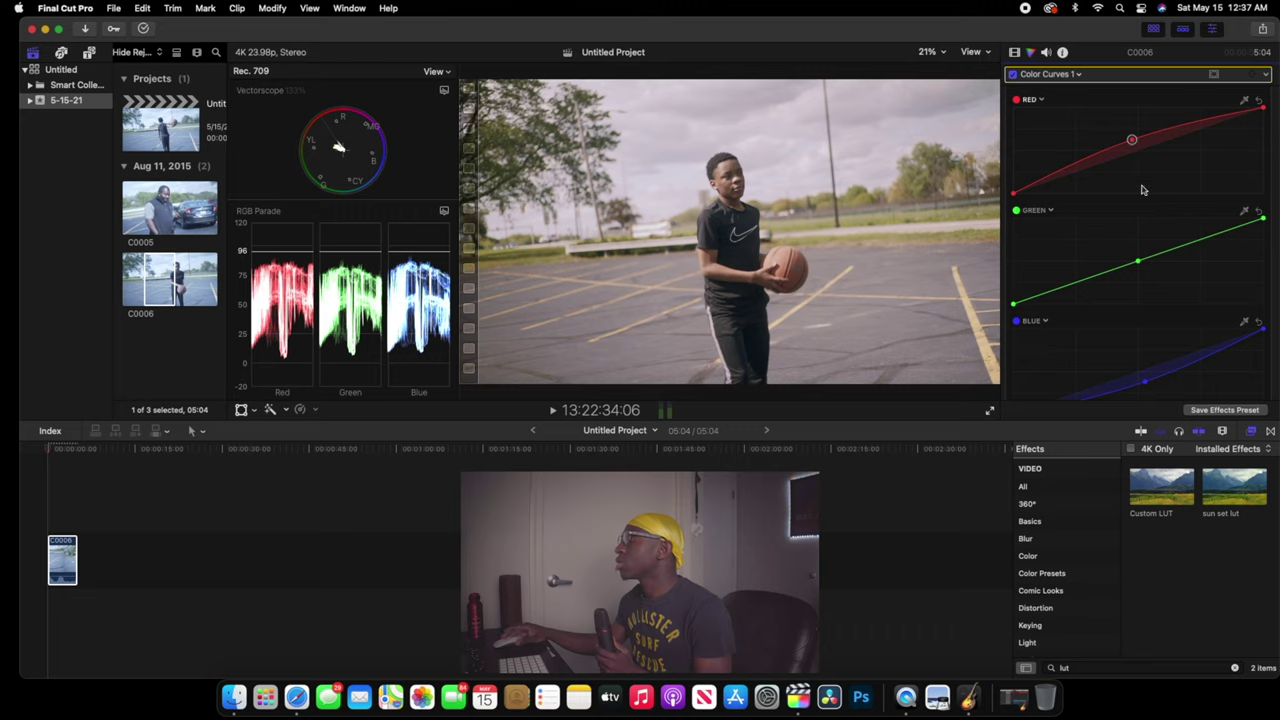
scroll(1146, 217, down, 4)
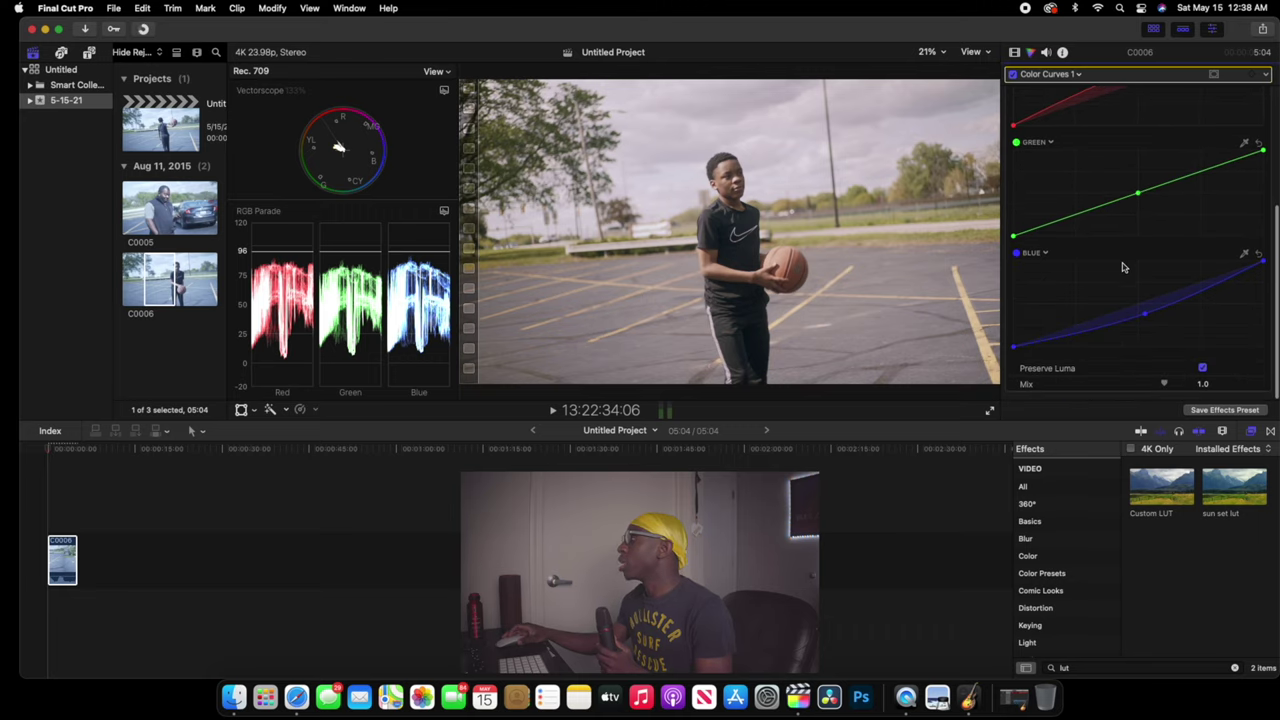
click(1147, 316)
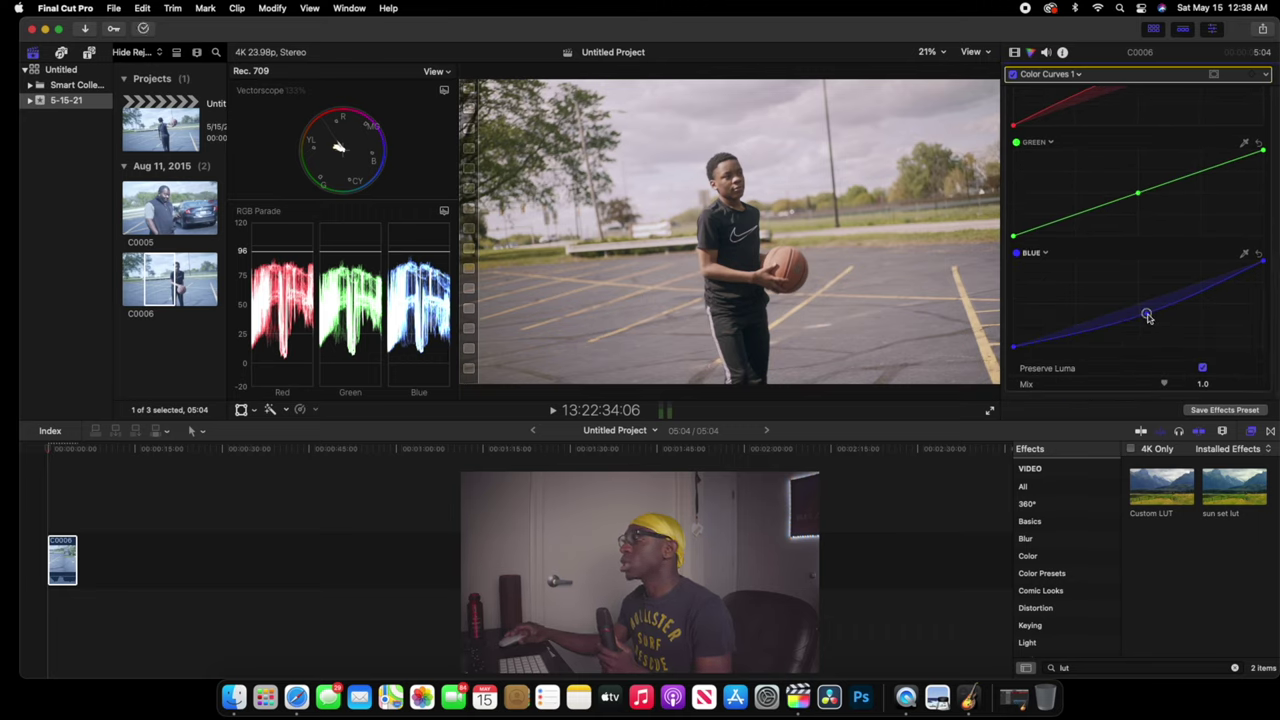
click(1015, 54)
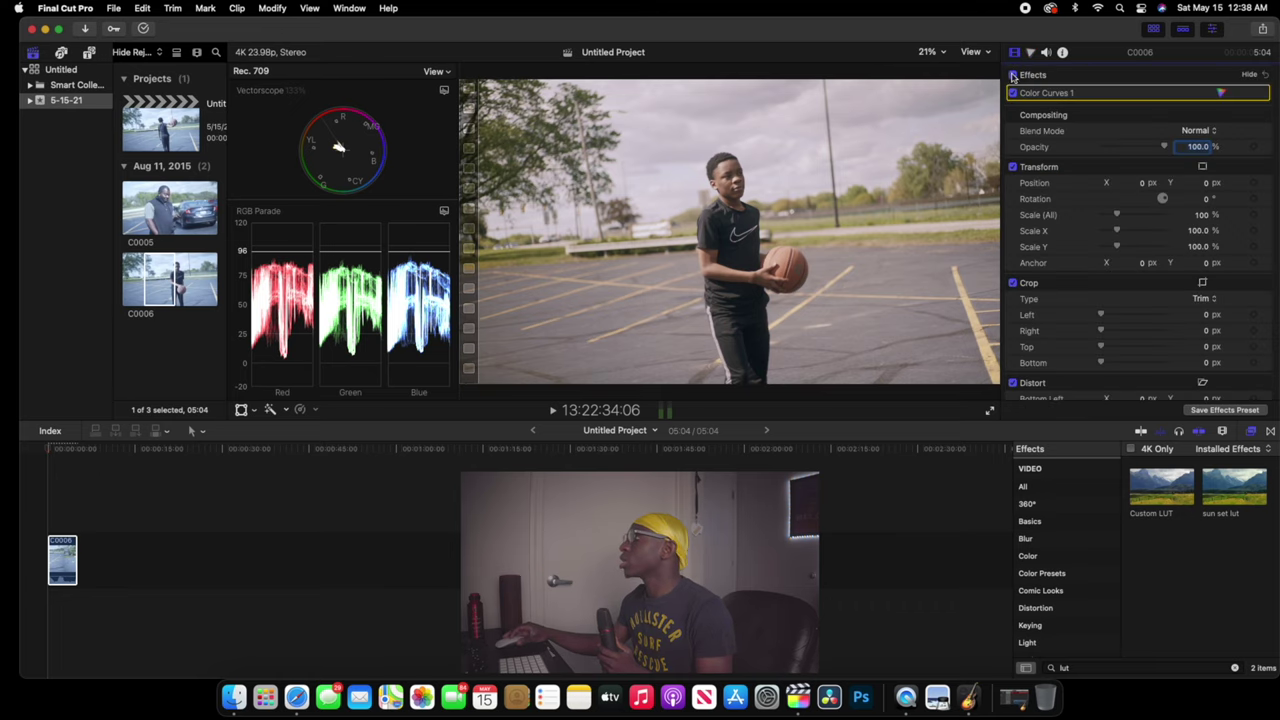
click(1012, 75)
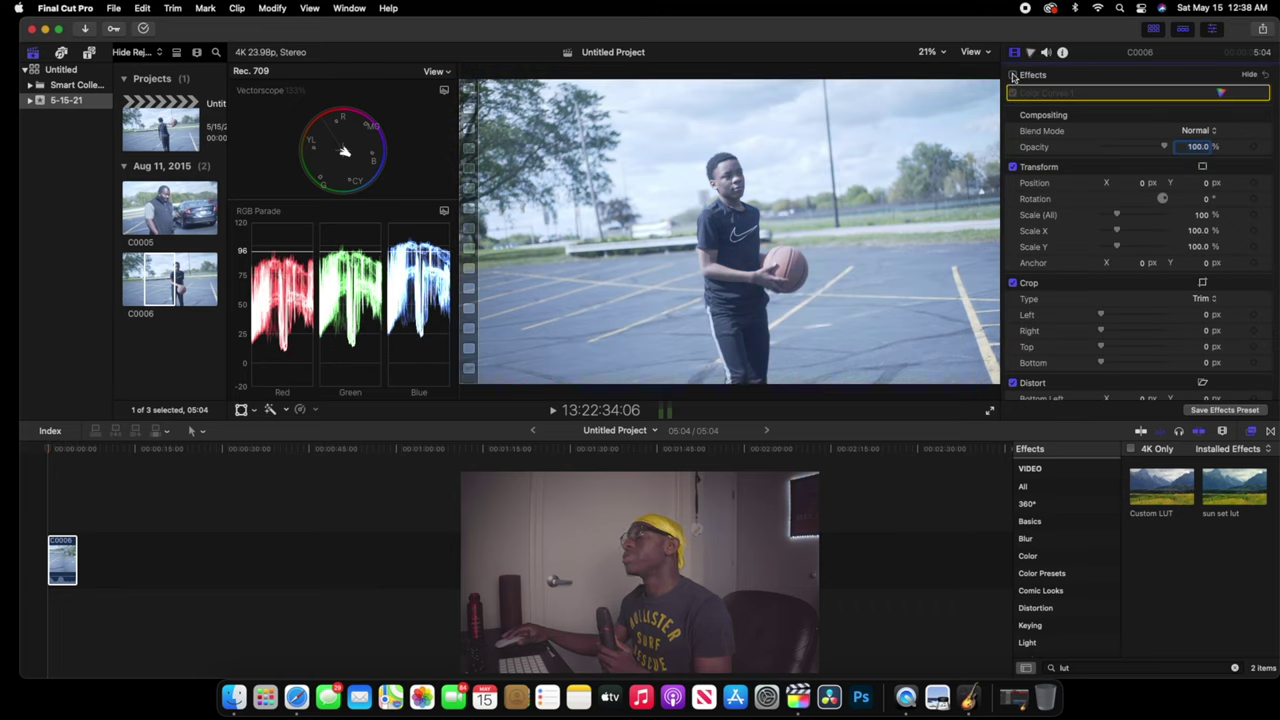
click(1012, 75)
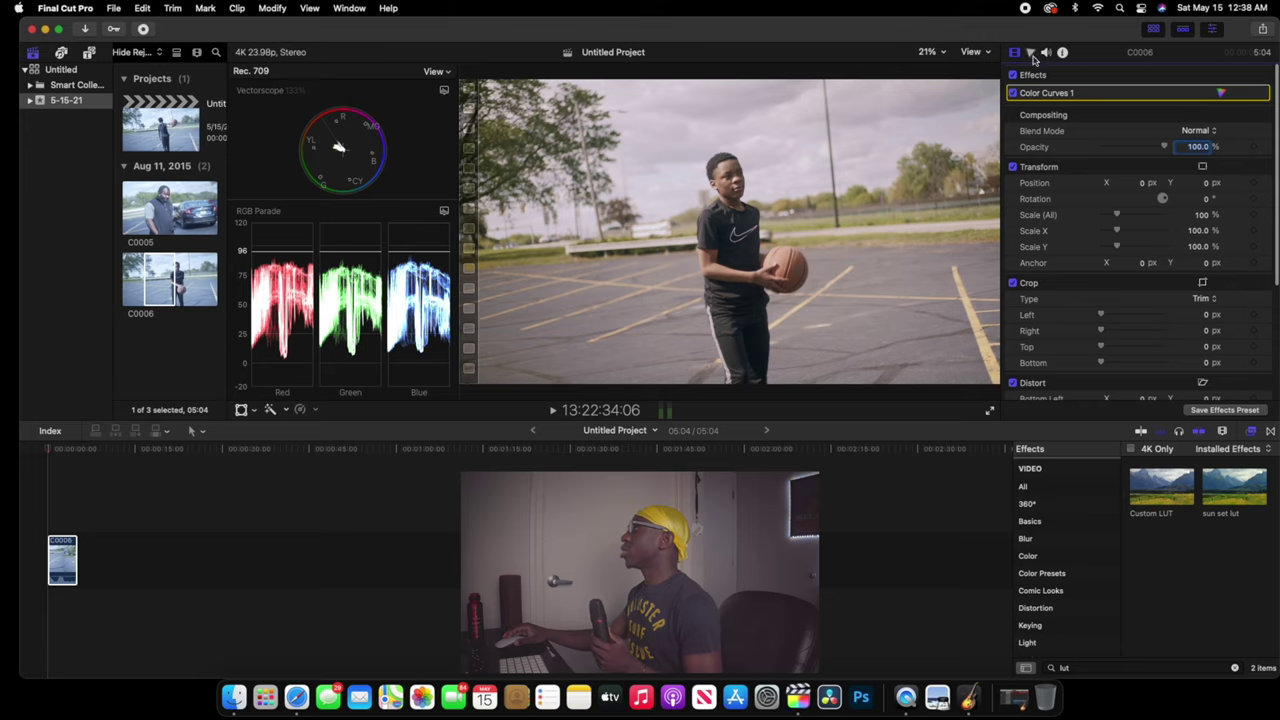
click(1030, 53)
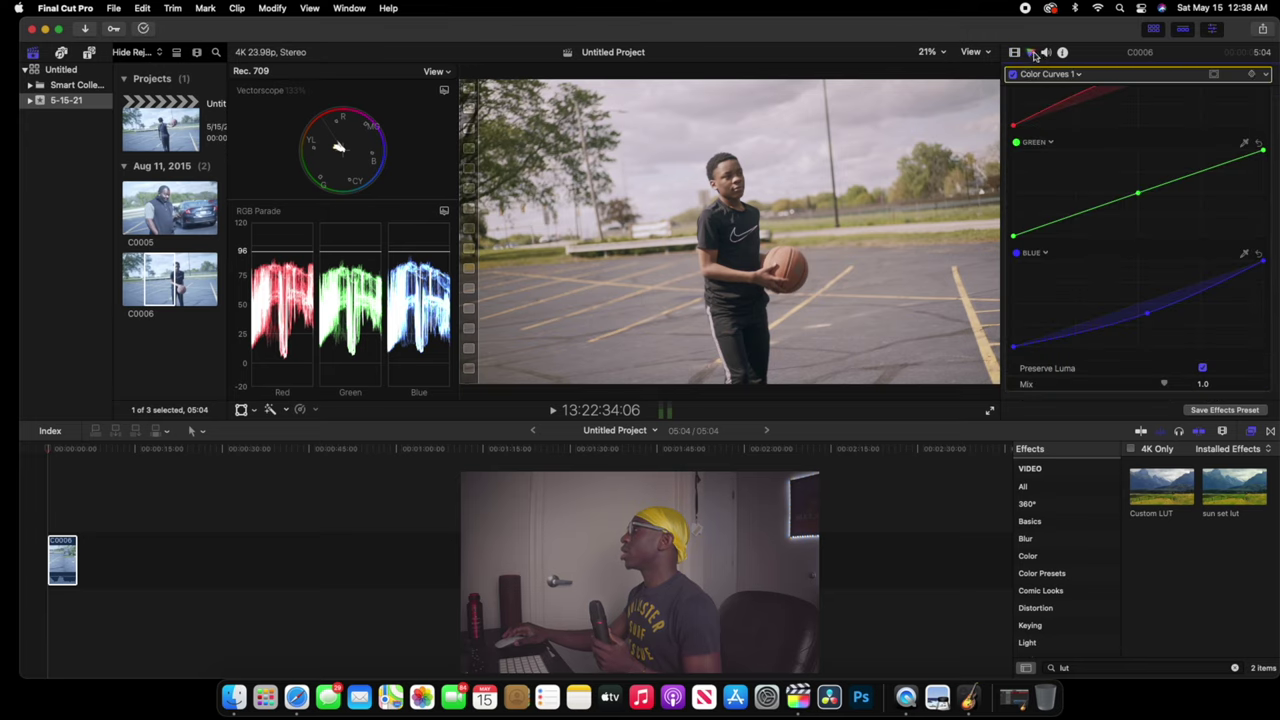
Add a Color Wheels correction and raise its Temperature to 6120.0
click(1079, 76)
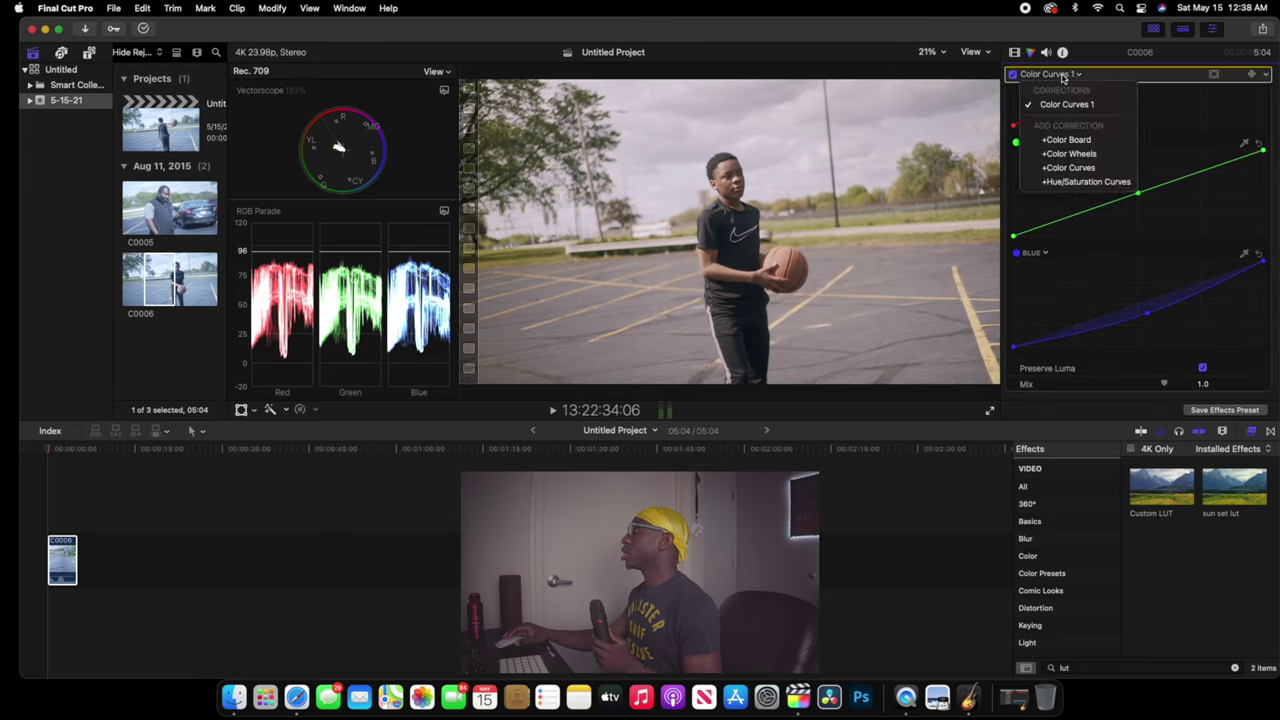
click(1082, 155)
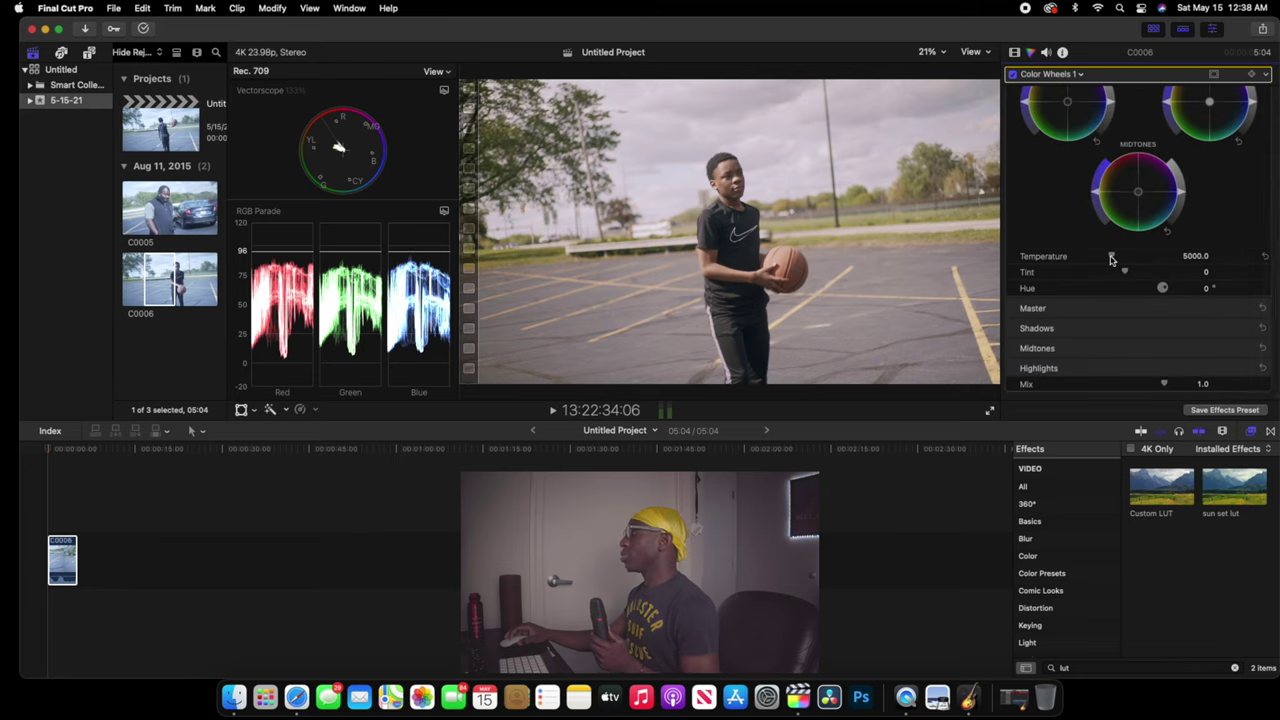
drag(1113, 258, 1123, 259)
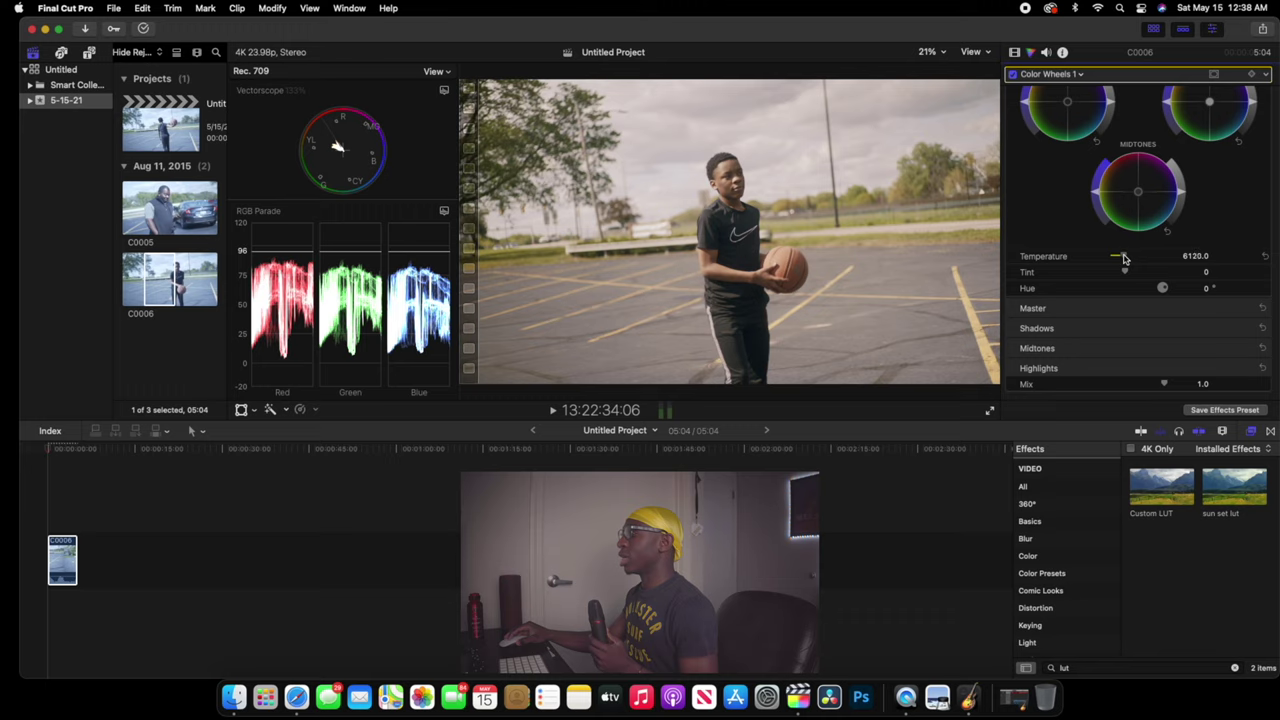
Switch back to the Color Curves 1 correction
scroll(1116, 258, up, 2)
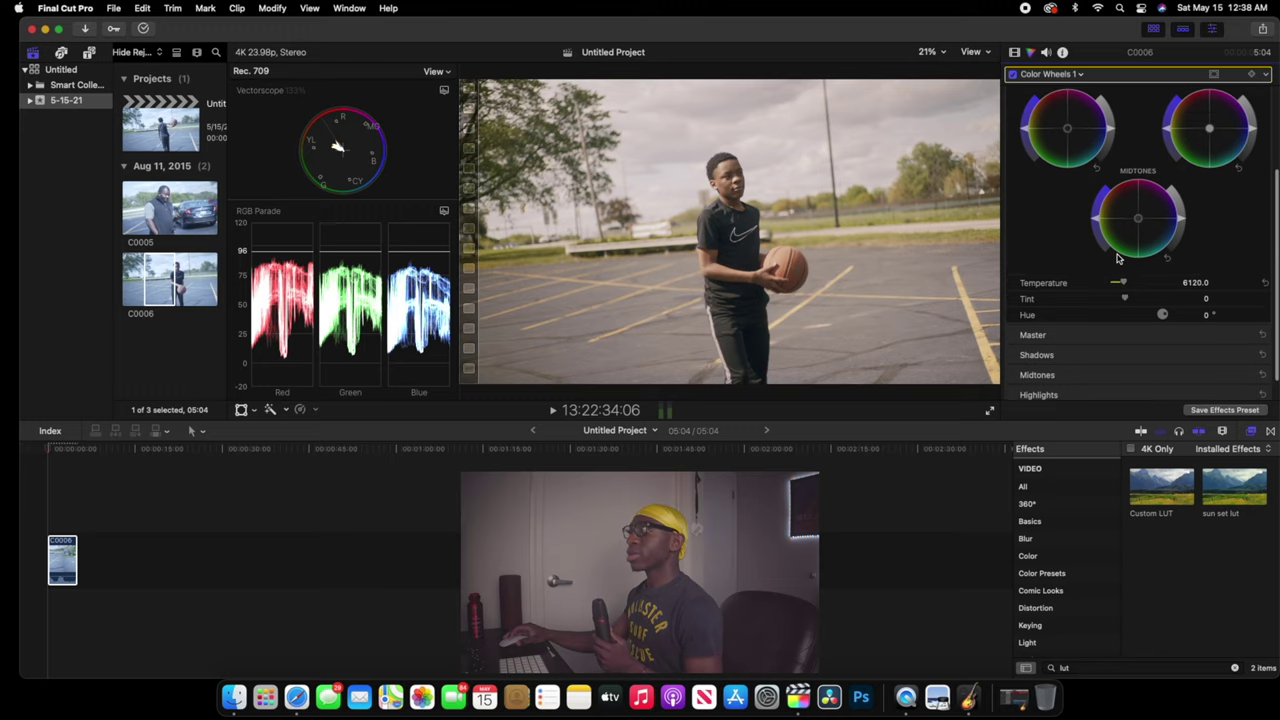
click(1080, 74)
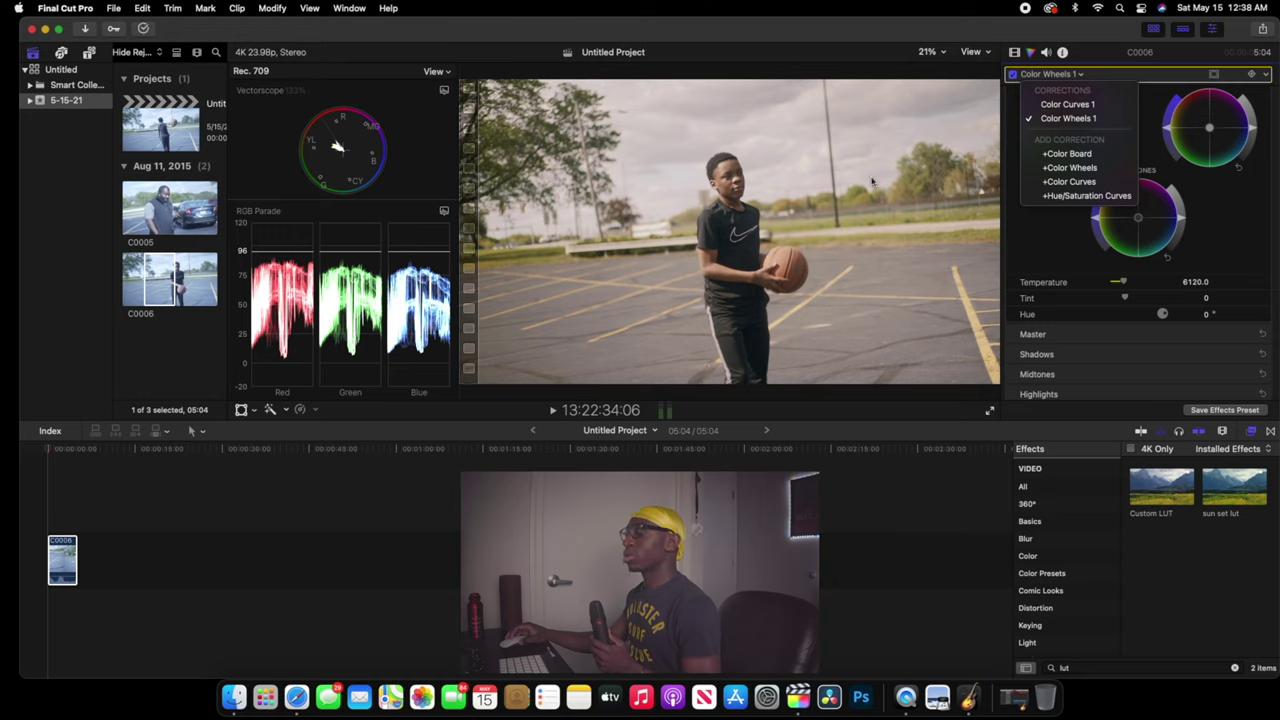
click(1097, 106)
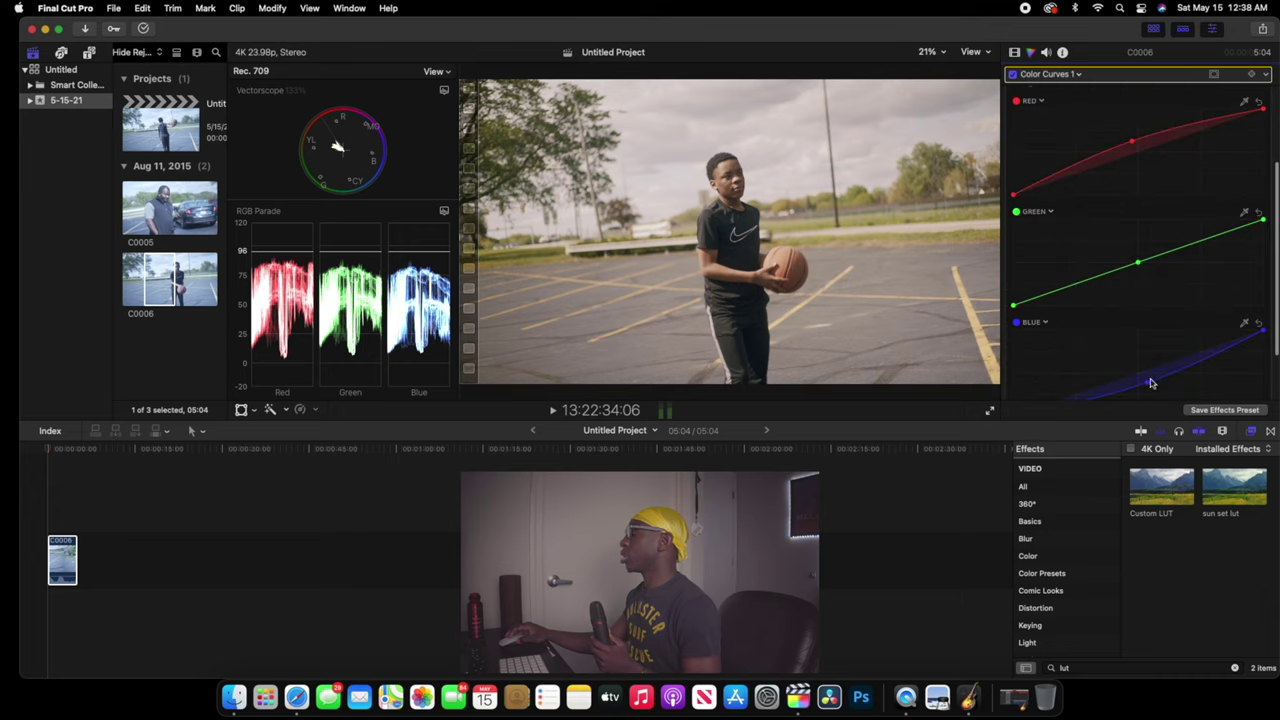
Add and slightly lift a blue curve point, then add a point on the red curve
scroll(1150, 383, down, 2)
click(1147, 347)
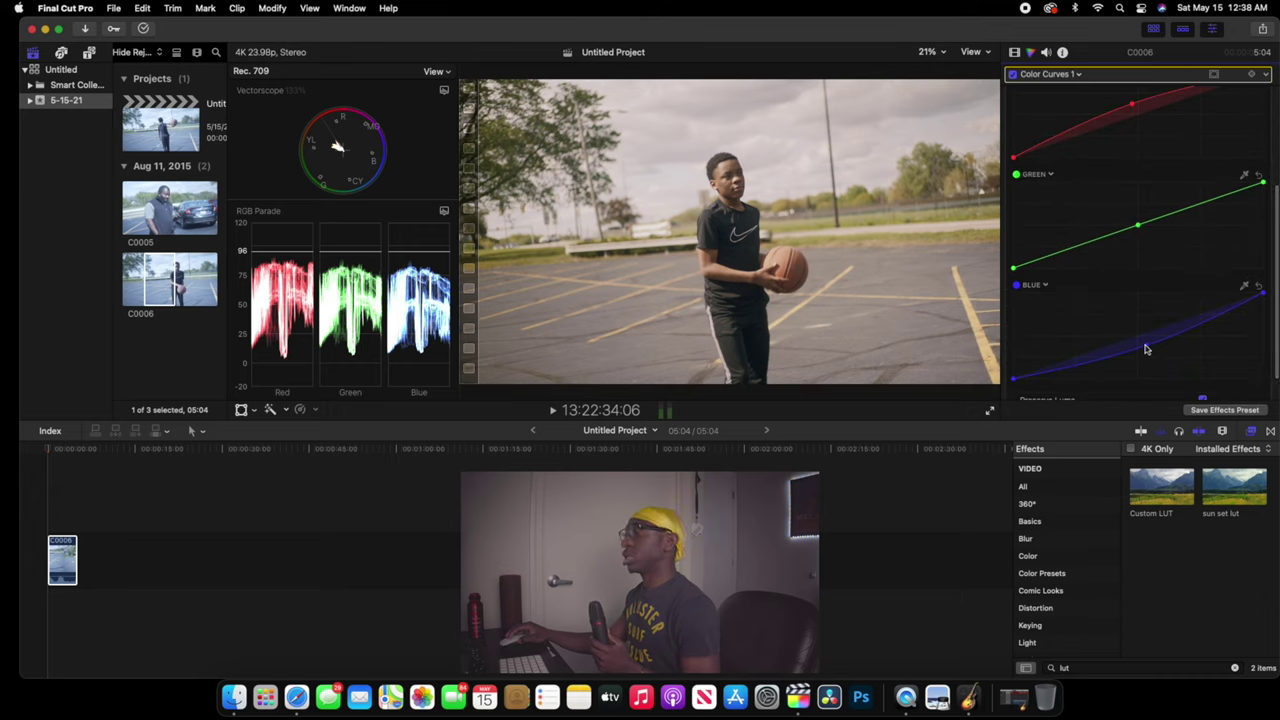
drag(1147, 347, 1147, 345)
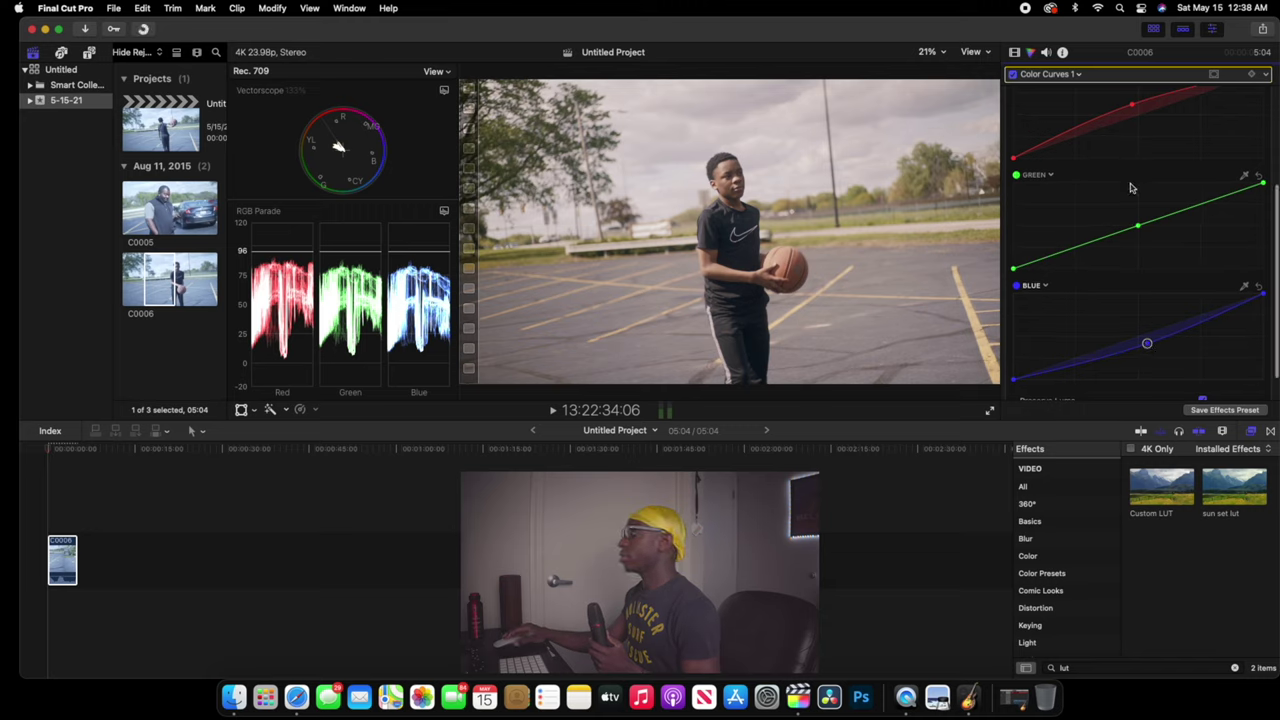
click(1133, 107)
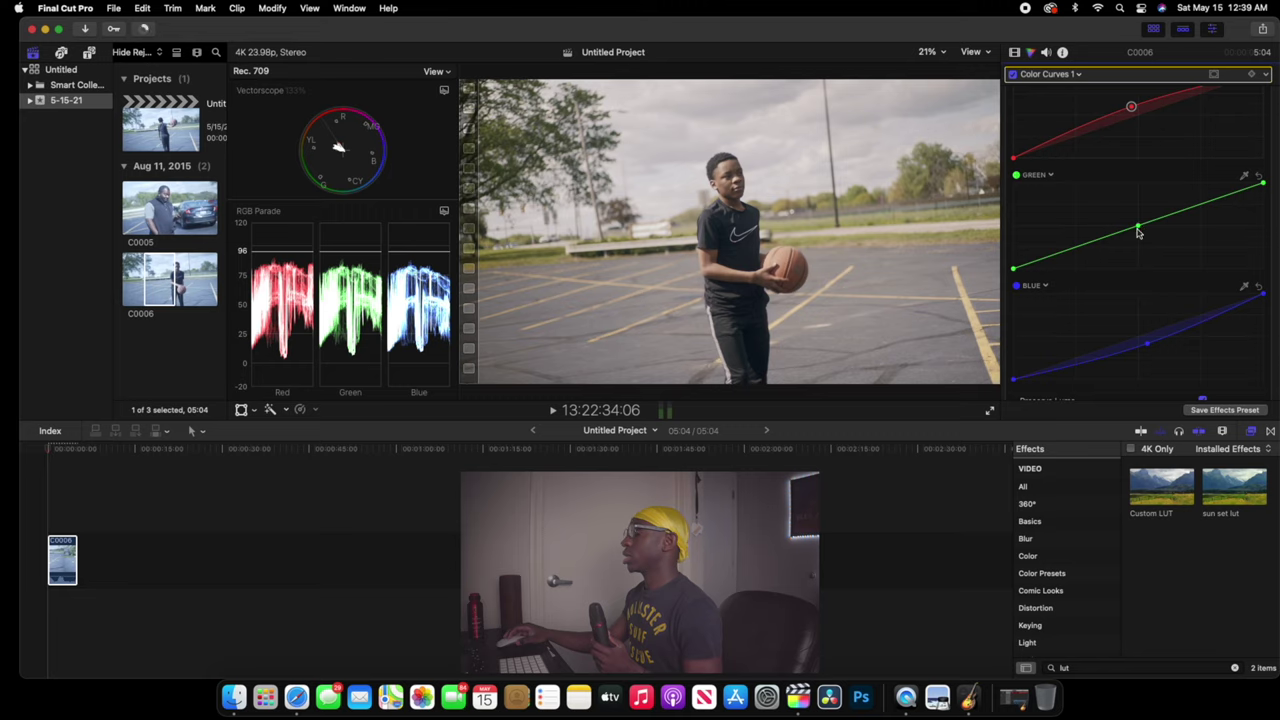
In Color Wheels 1, raise the Temperature to 6380.0
scroll(1114, 194, up, 2)
scroll(1114, 194, down, 3)
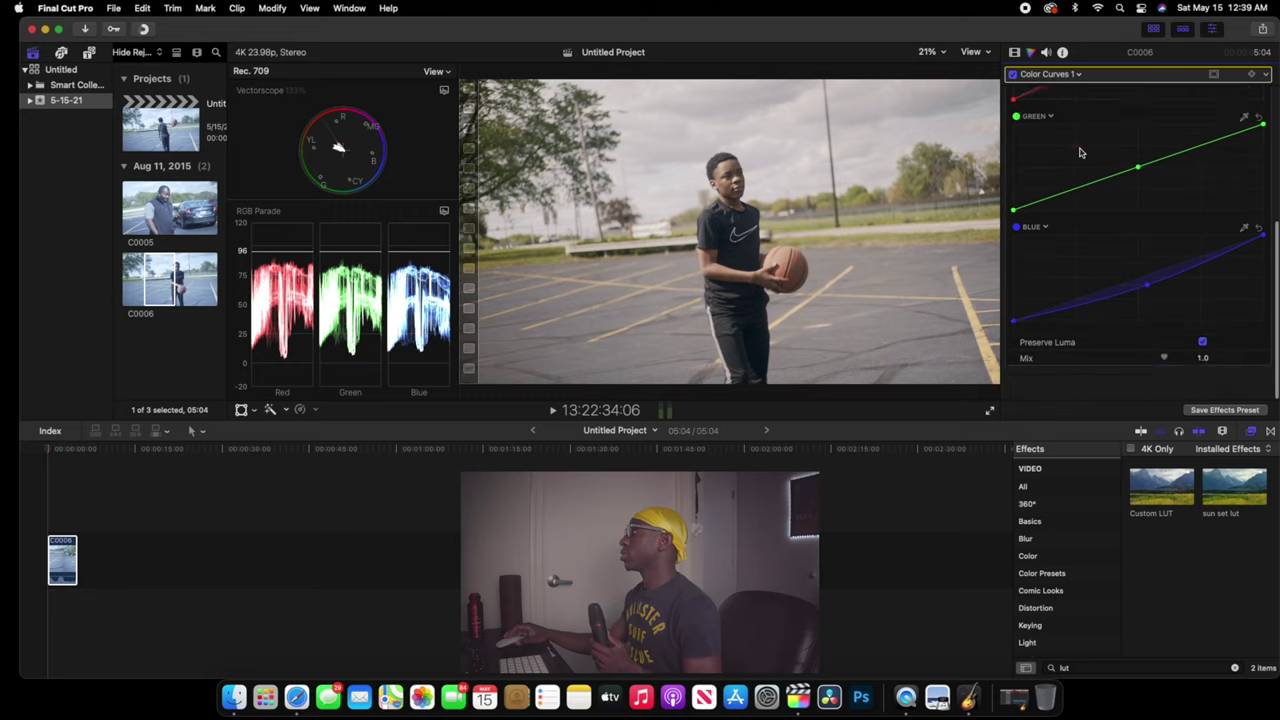
click(1048, 74)
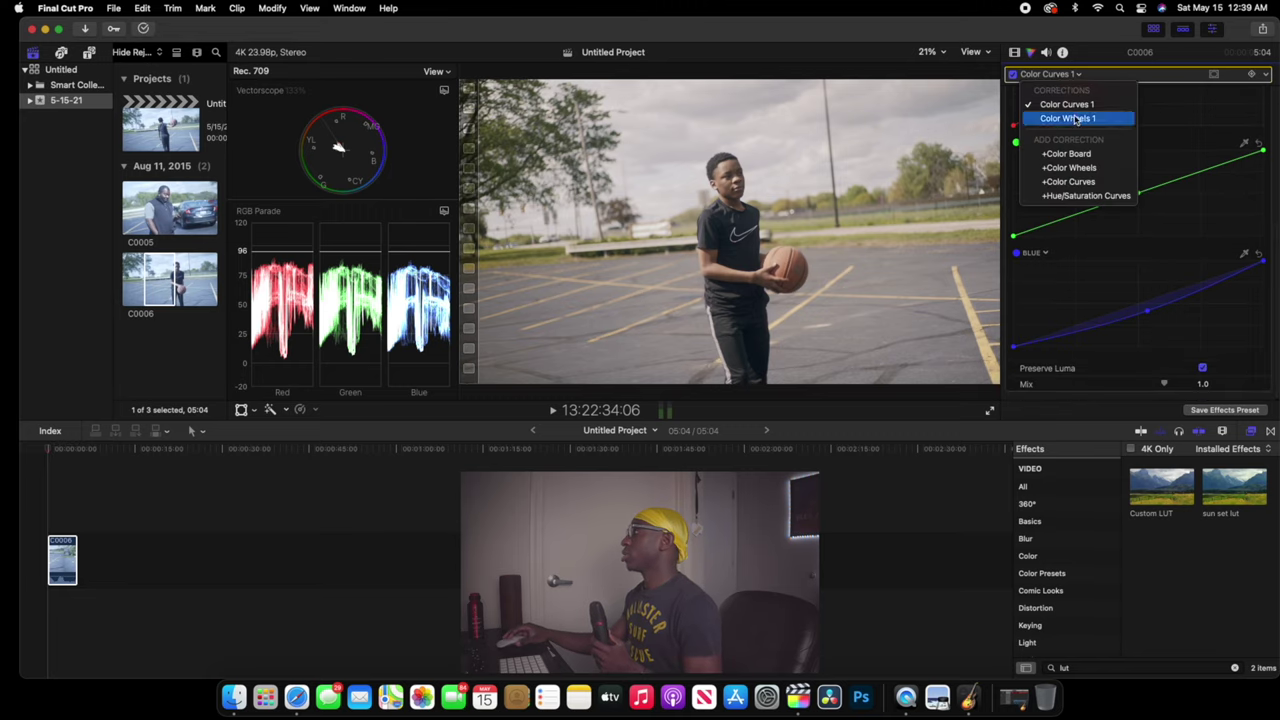
click(1076, 119)
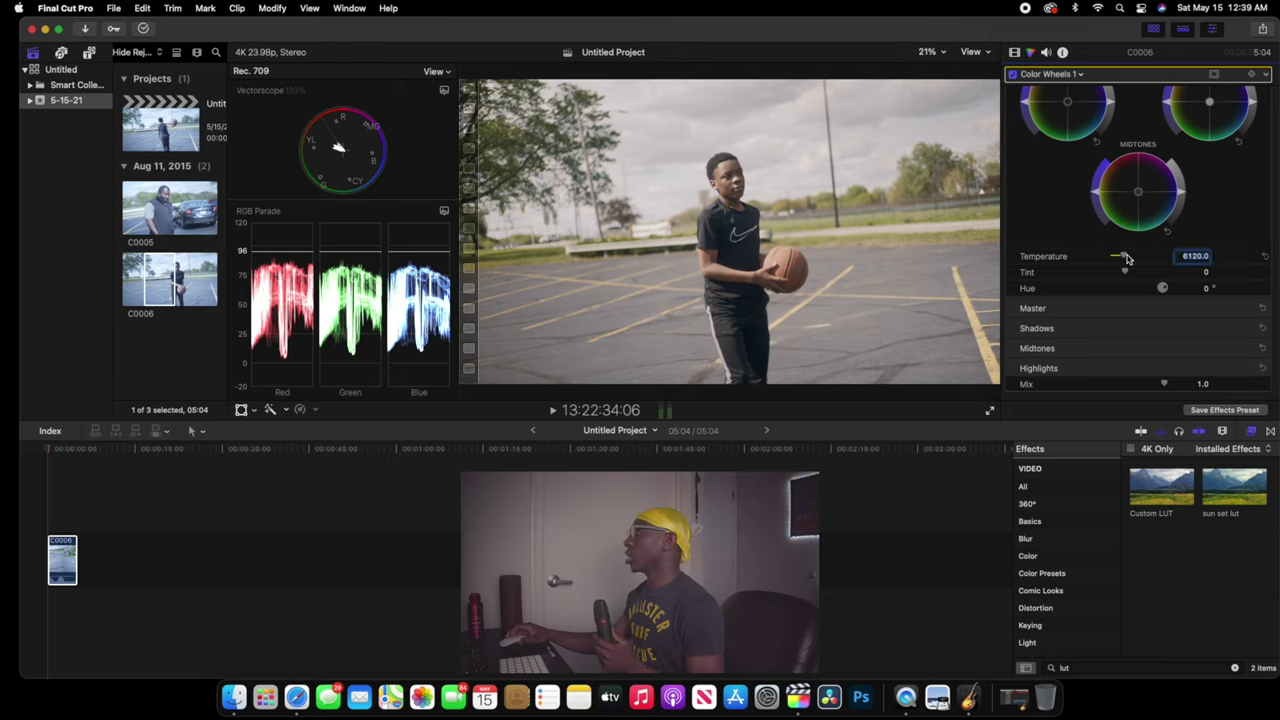
drag(1124, 258, 1130, 258)
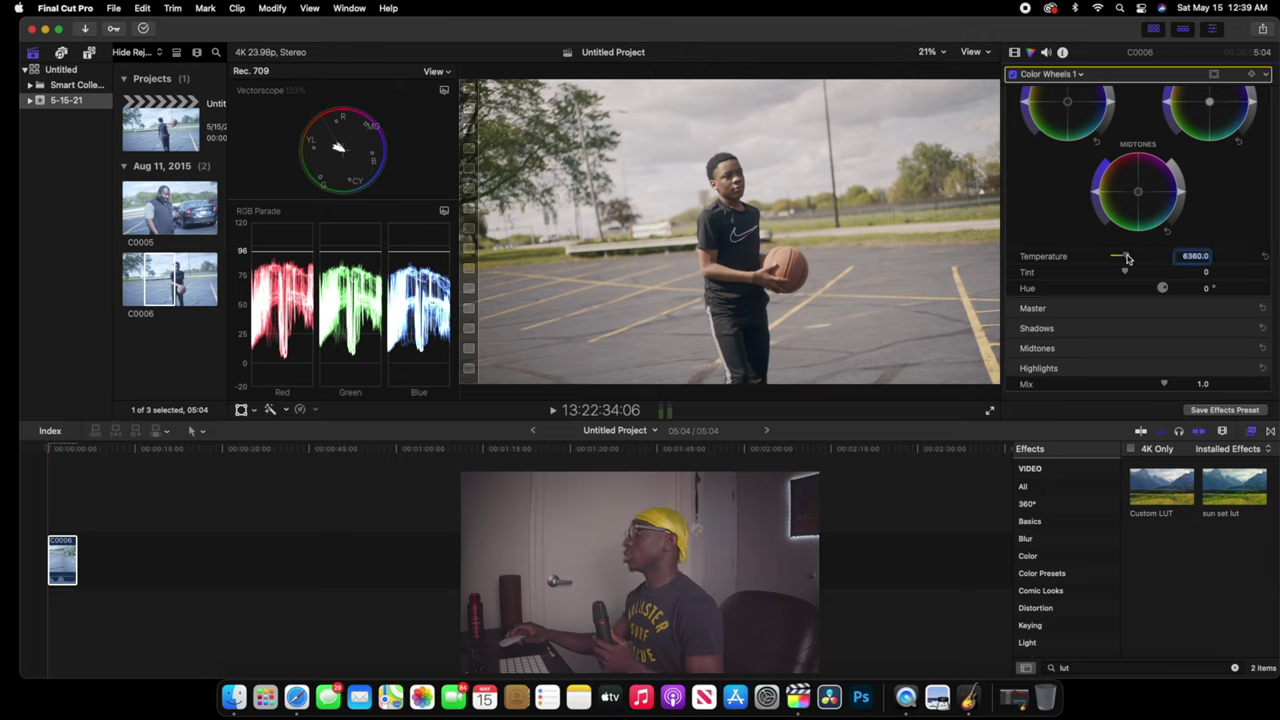
click(1015, 52)
Toggle the clip's effects off and back on to compare before and after the grade
click(1013, 75)
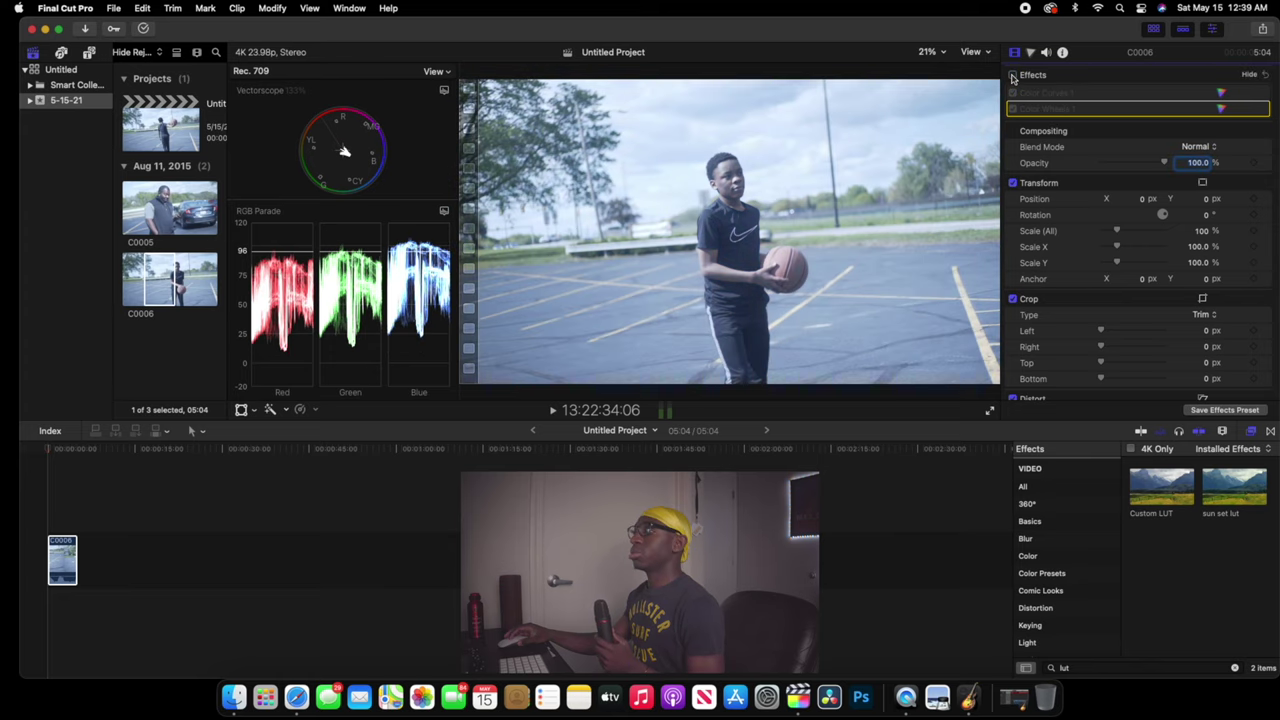
click(1013, 75)
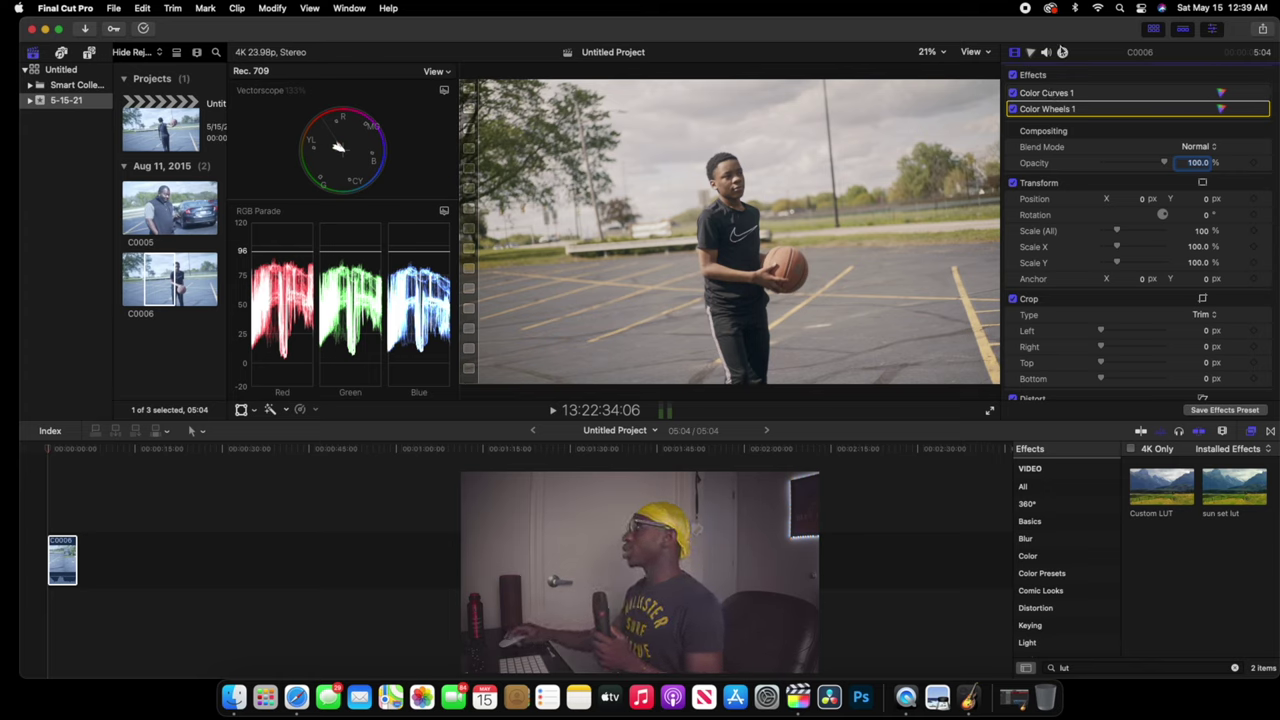
click(1031, 55)
click(1050, 74)
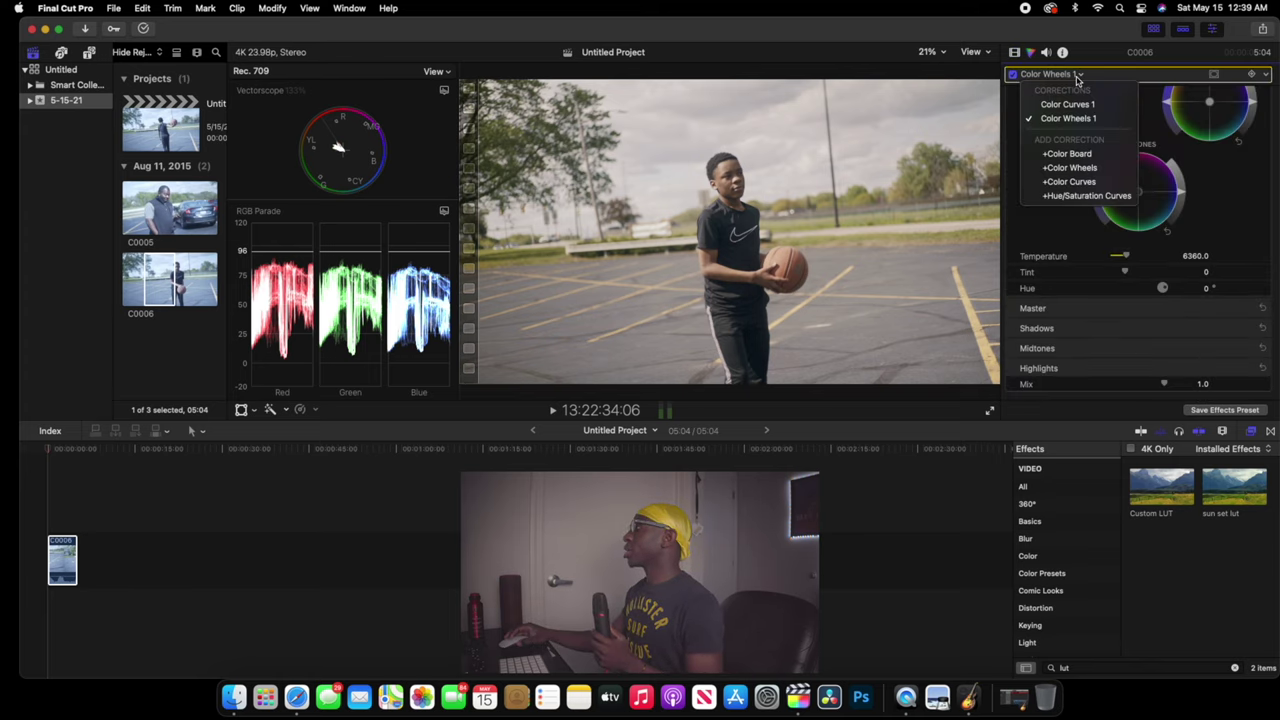
Add Hue/Saturation Curves 1, enlarge the vectorscope, and sample a clip colour onto the Hue vs Hue curve
click(1075, 199)
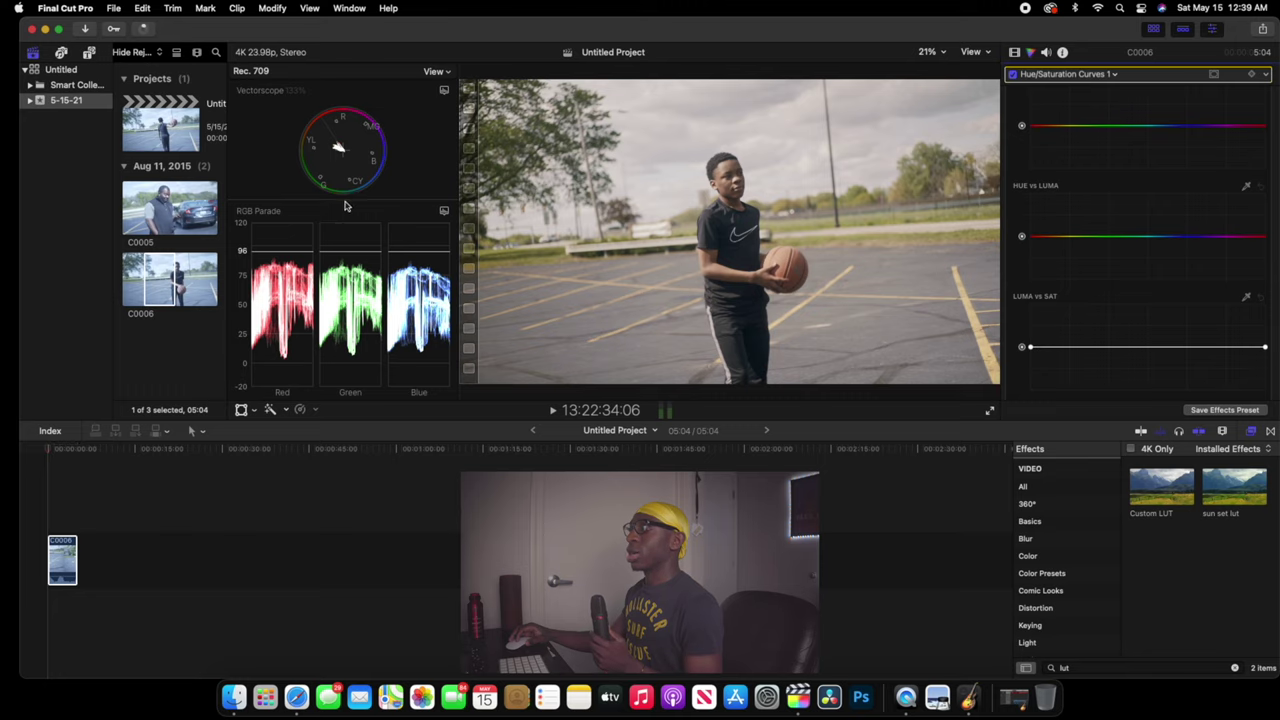
drag(342, 206, 348, 272)
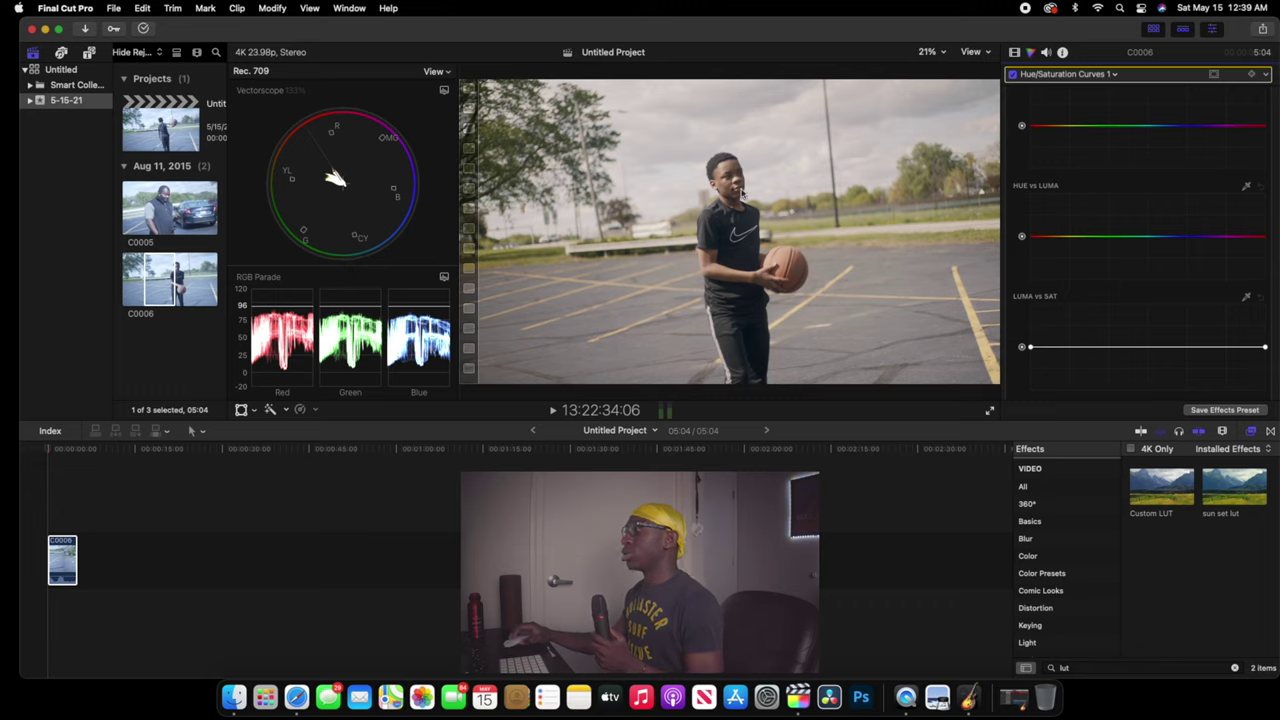
scroll(1190, 112, up, 3)
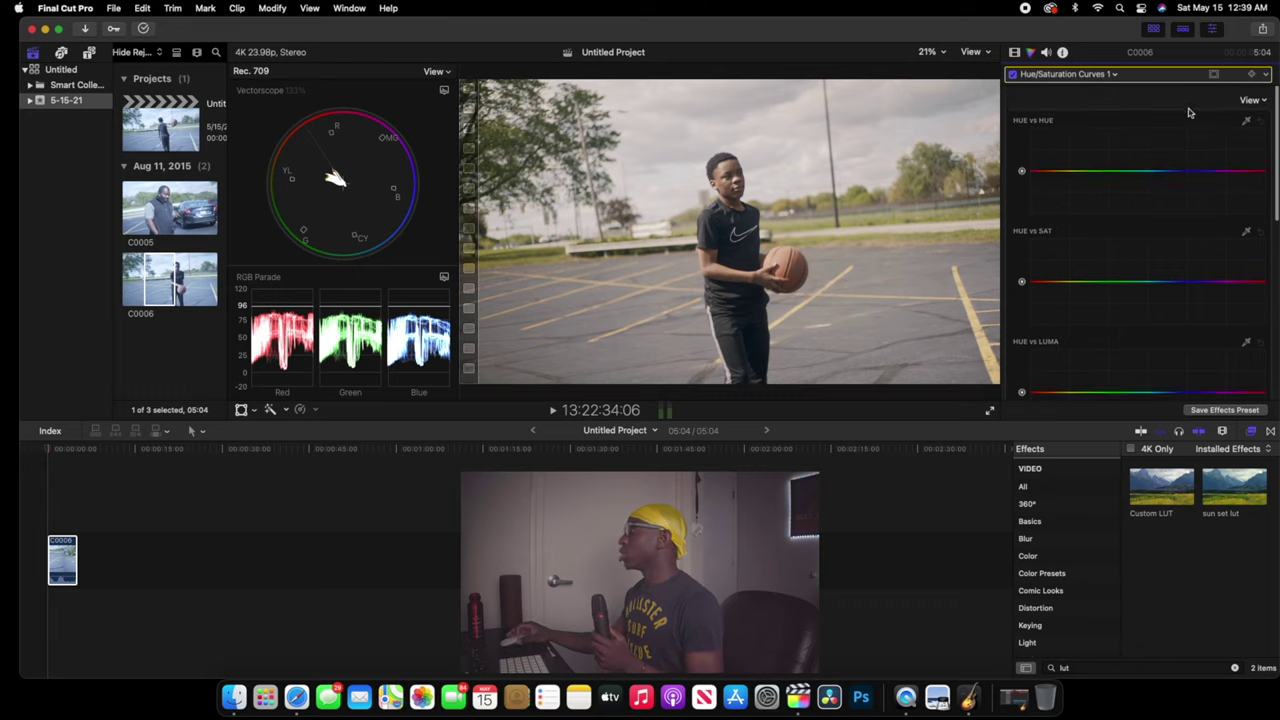
click(1247, 119)
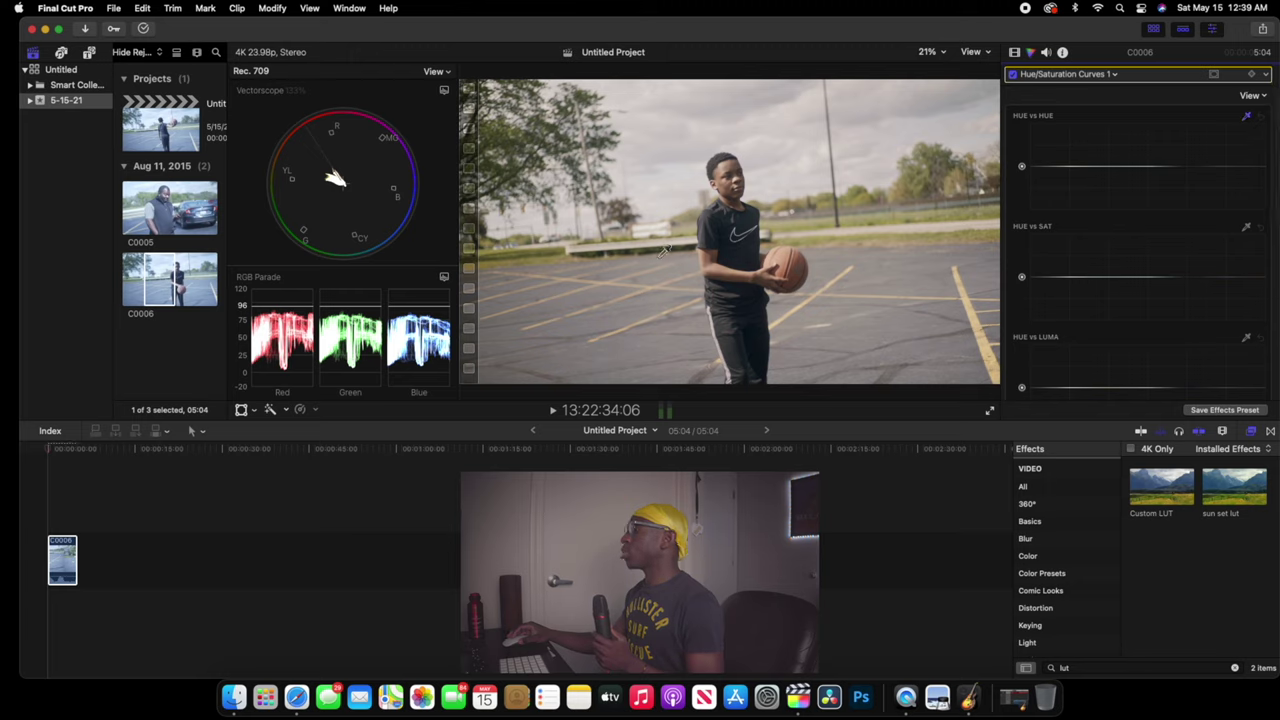
click(727, 263)
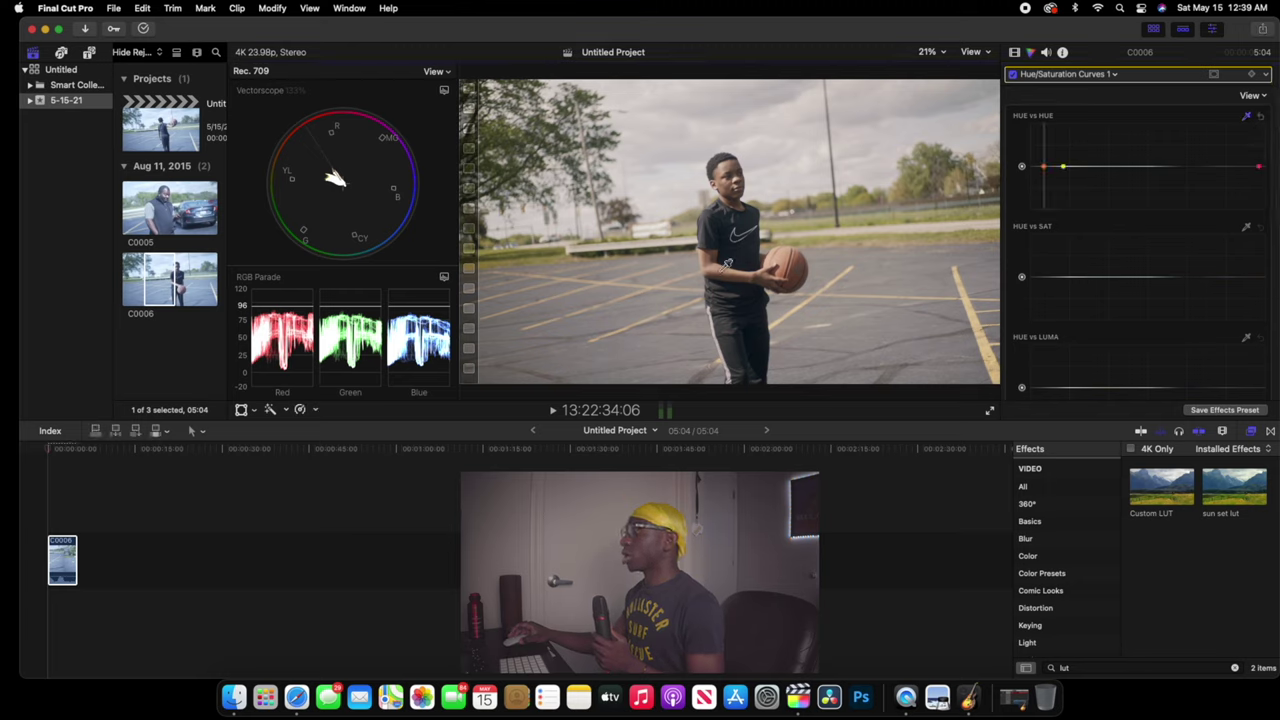
click(1044, 167)
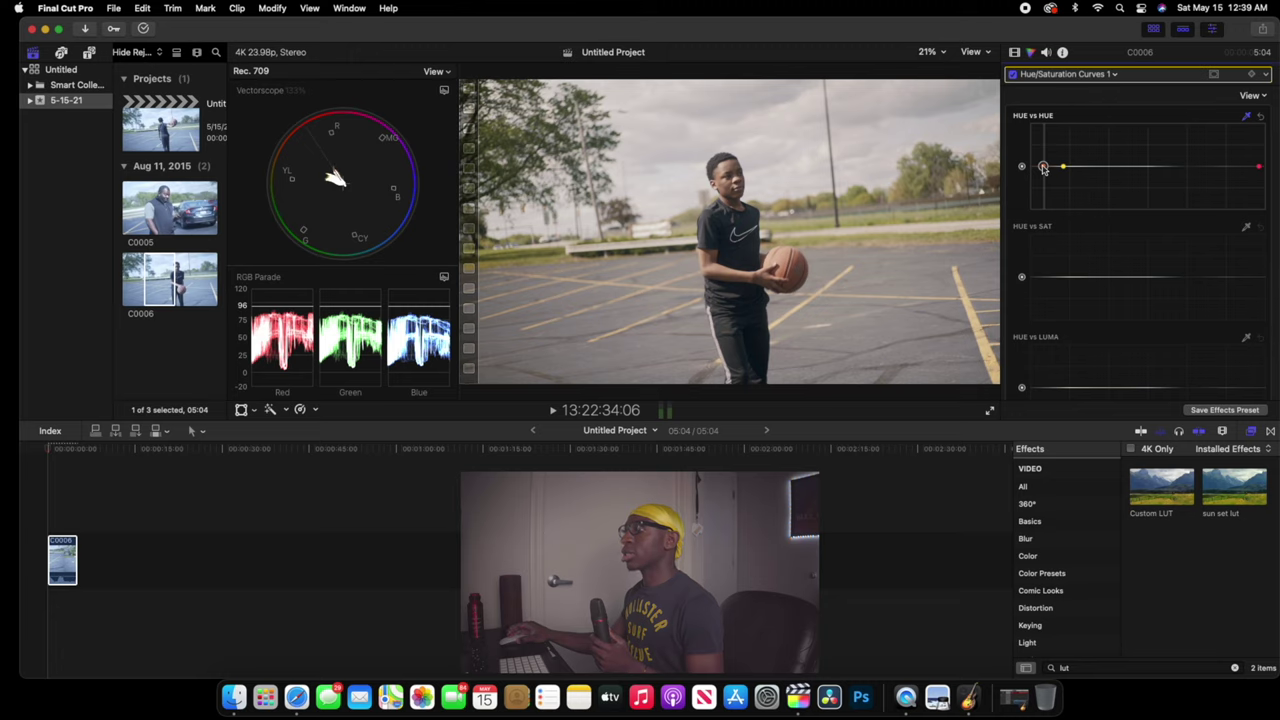
click(1076, 76)
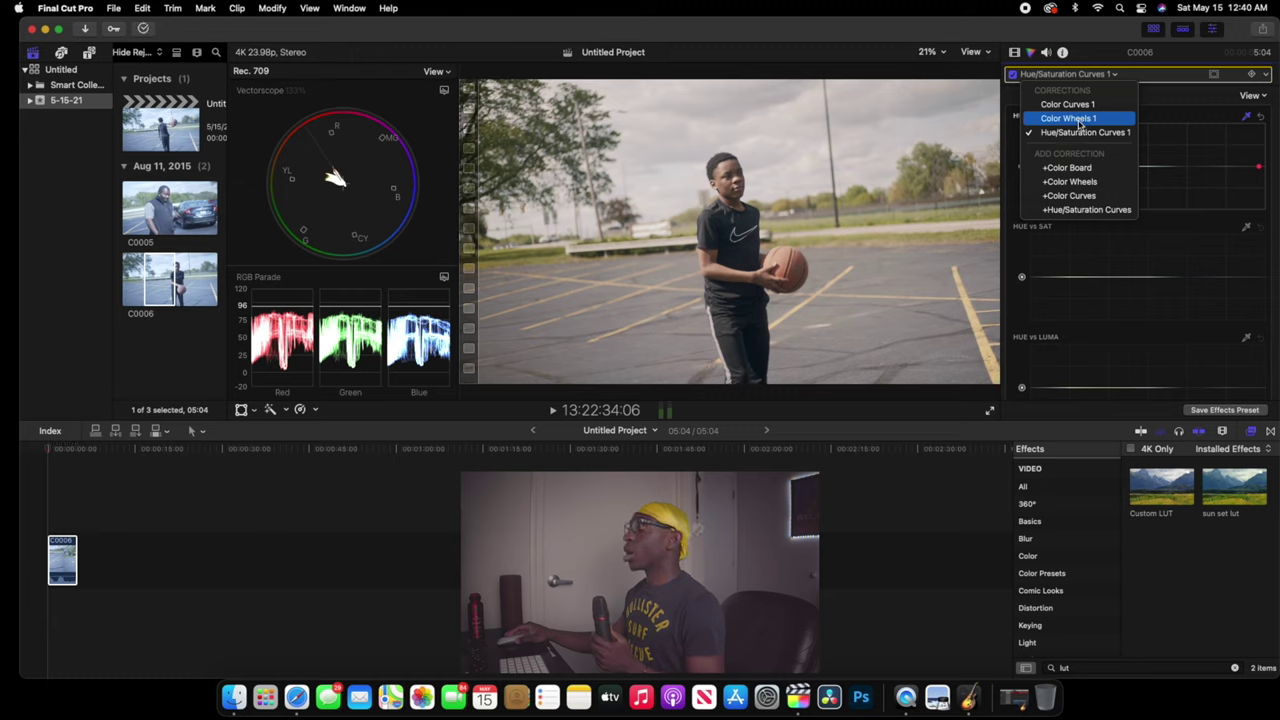
Switch to Color Wheels 1 and commit its Temperature at 6360
click(1068, 118)
scroll(1075, 200, down, 3)
scroll(1075, 210, up, 1)
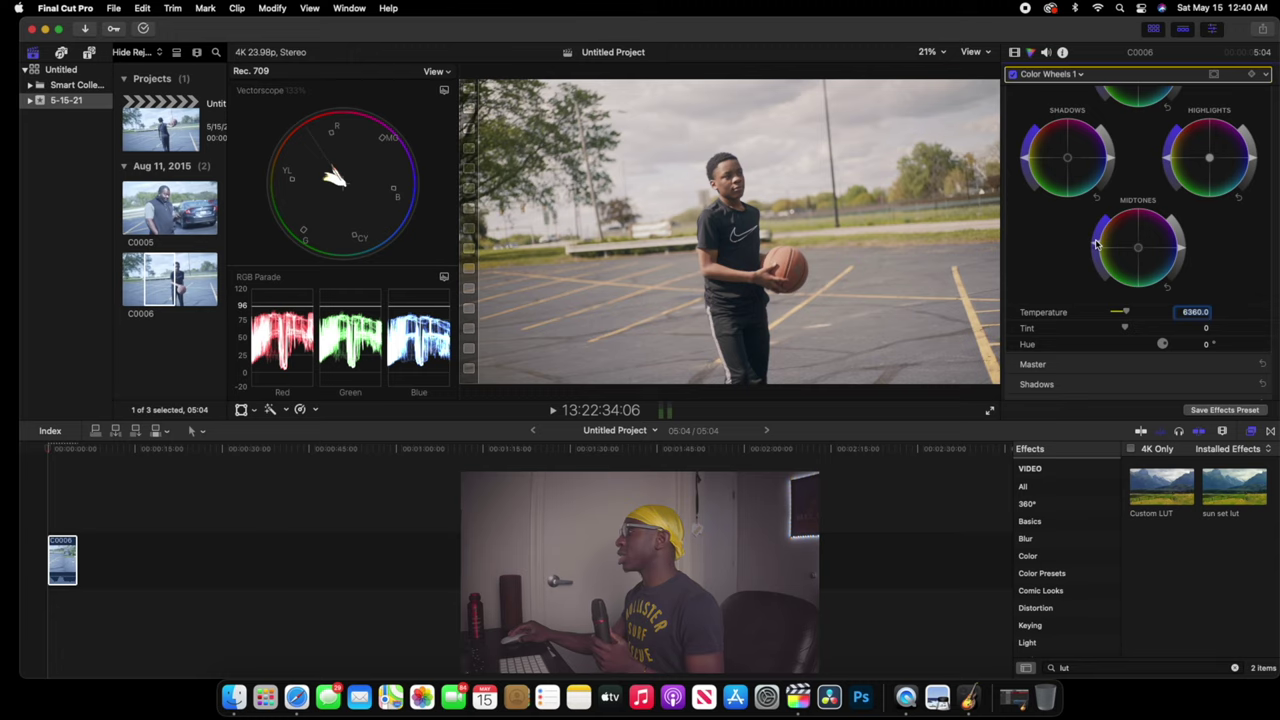
click(1097, 244)
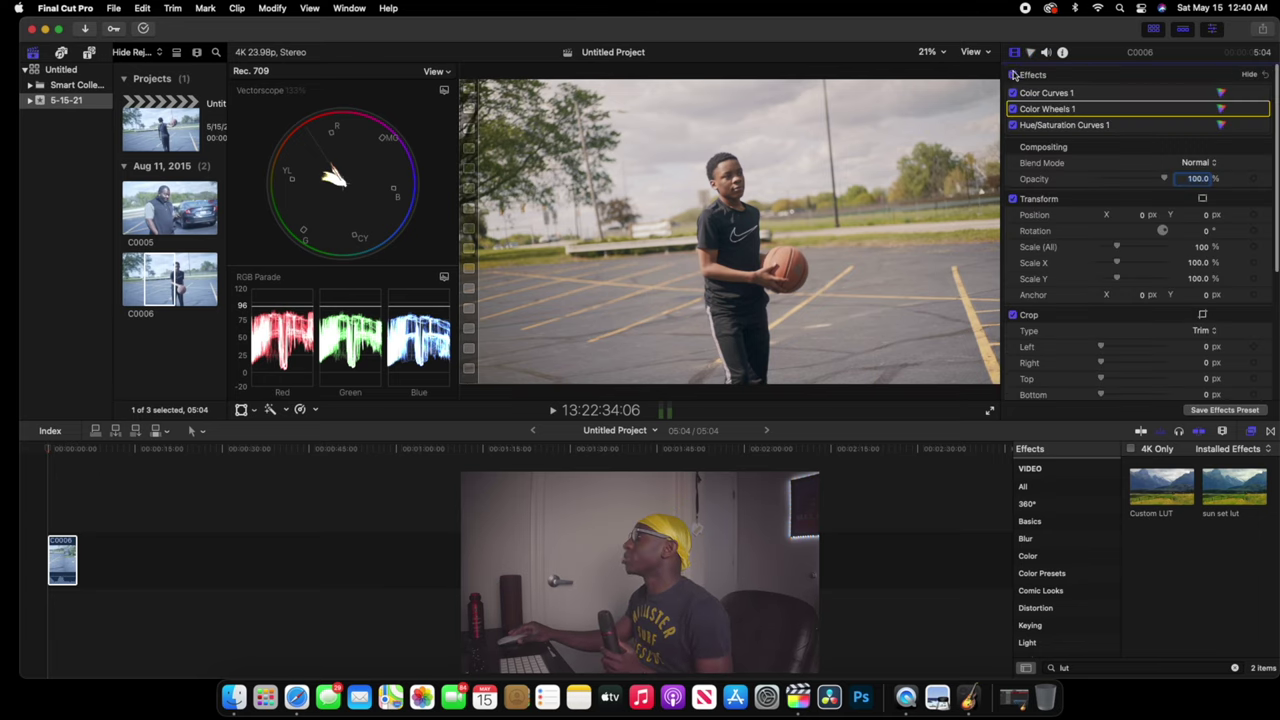
click(1013, 75)
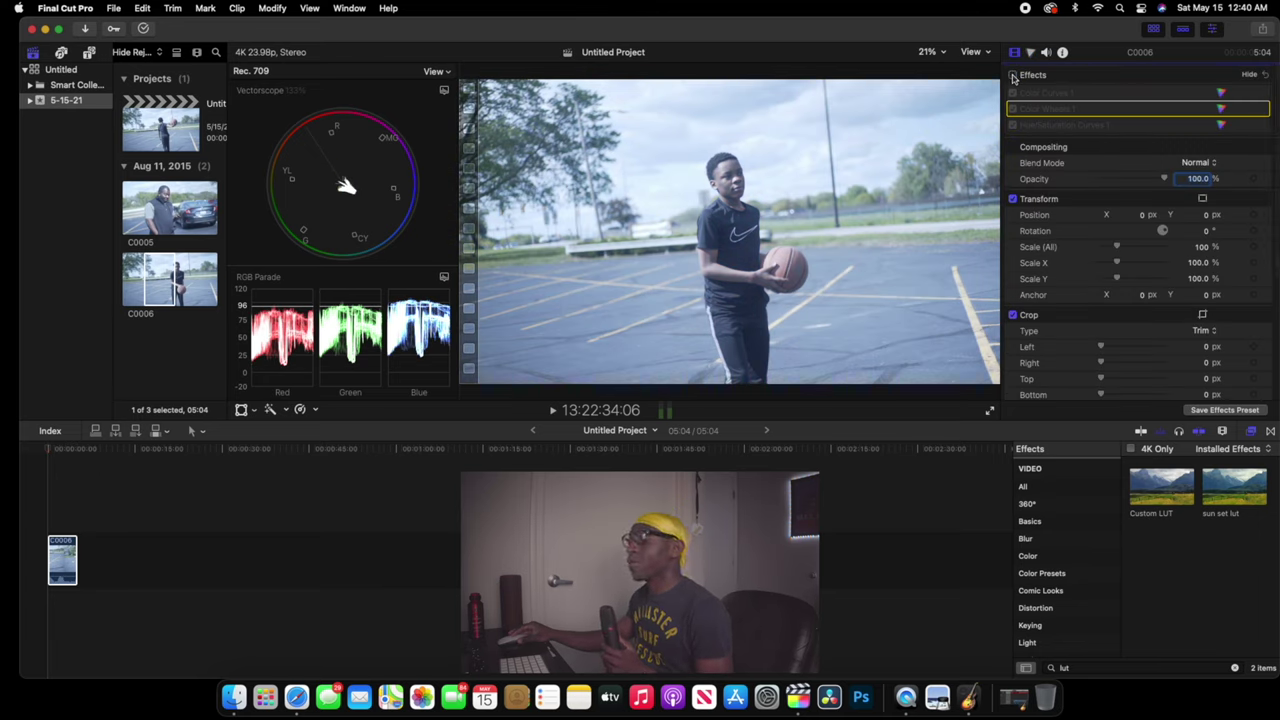
click(1013, 75)
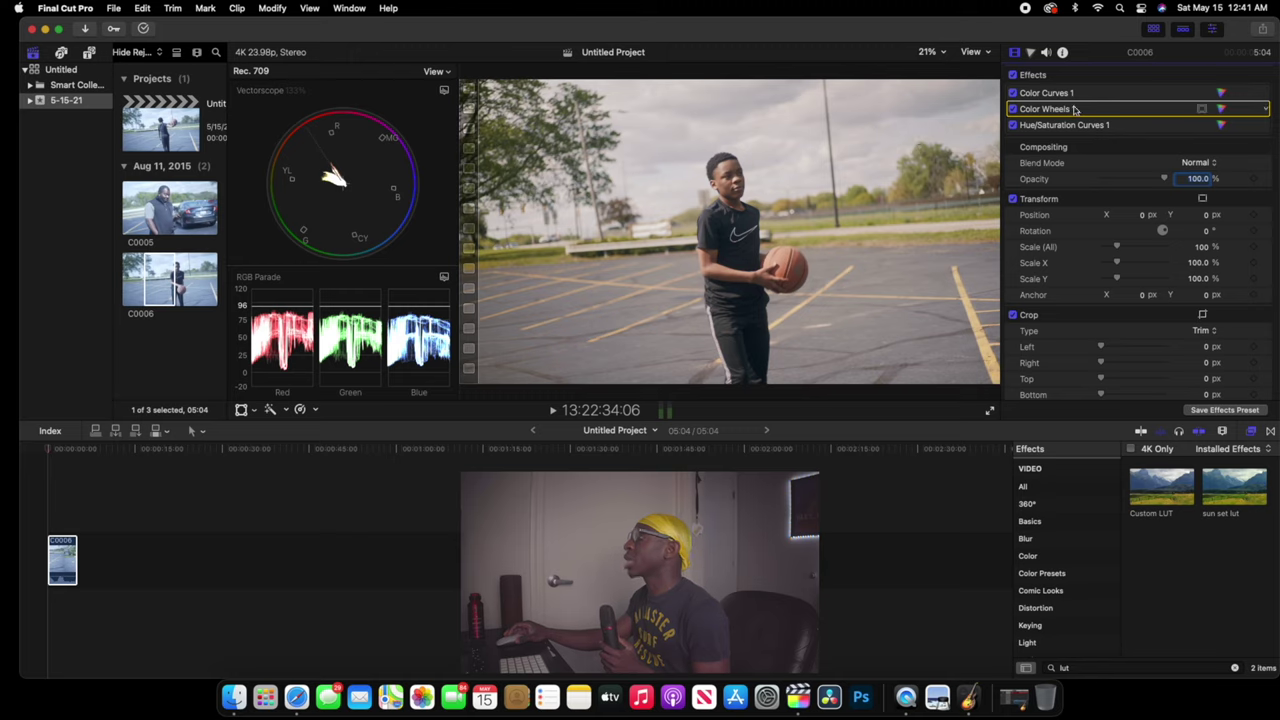
Add a second Color Wheels correction, Color Wheels 2, to clip C0006
click(1031, 53)
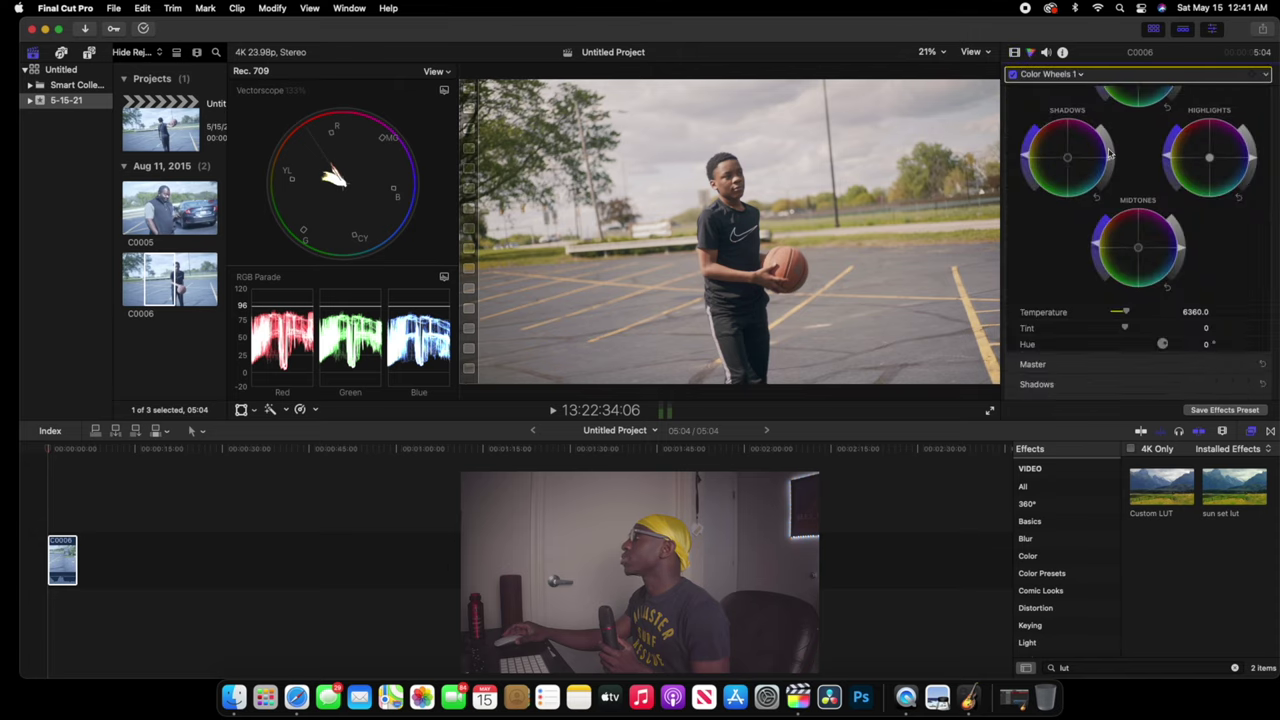
scroll(1108, 152, up, 3)
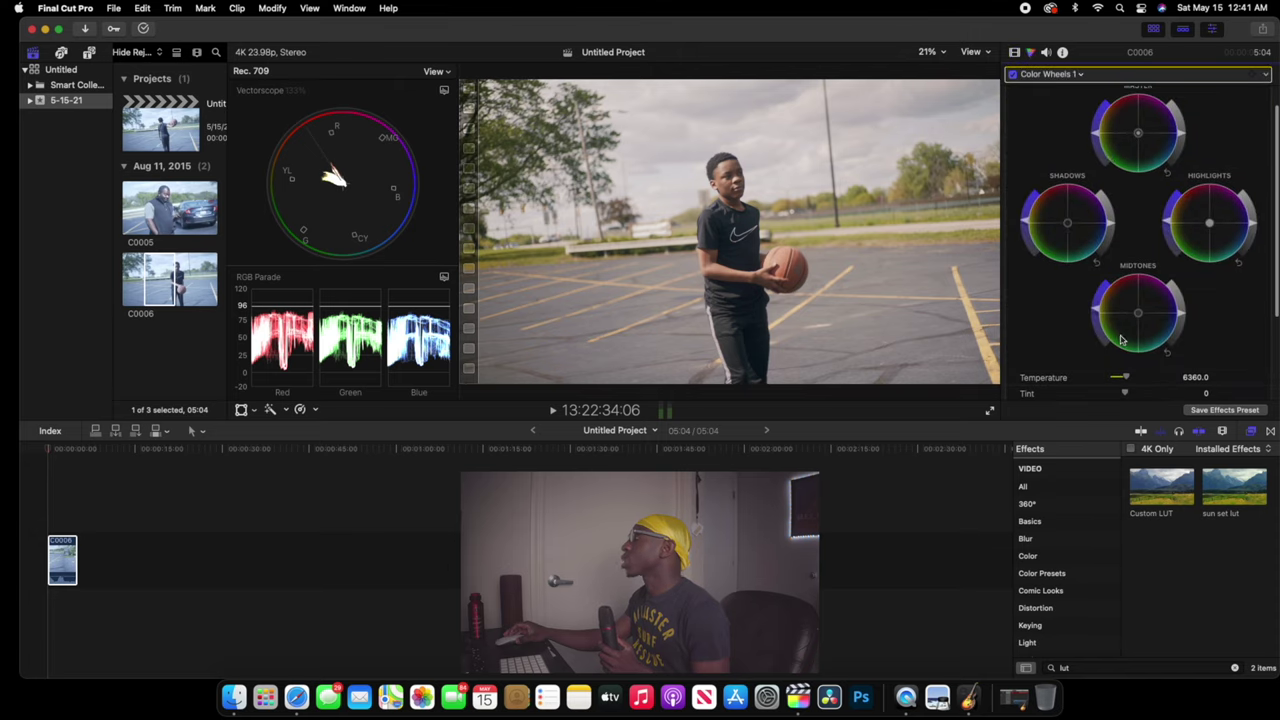
scroll(1120, 345, down, 3)
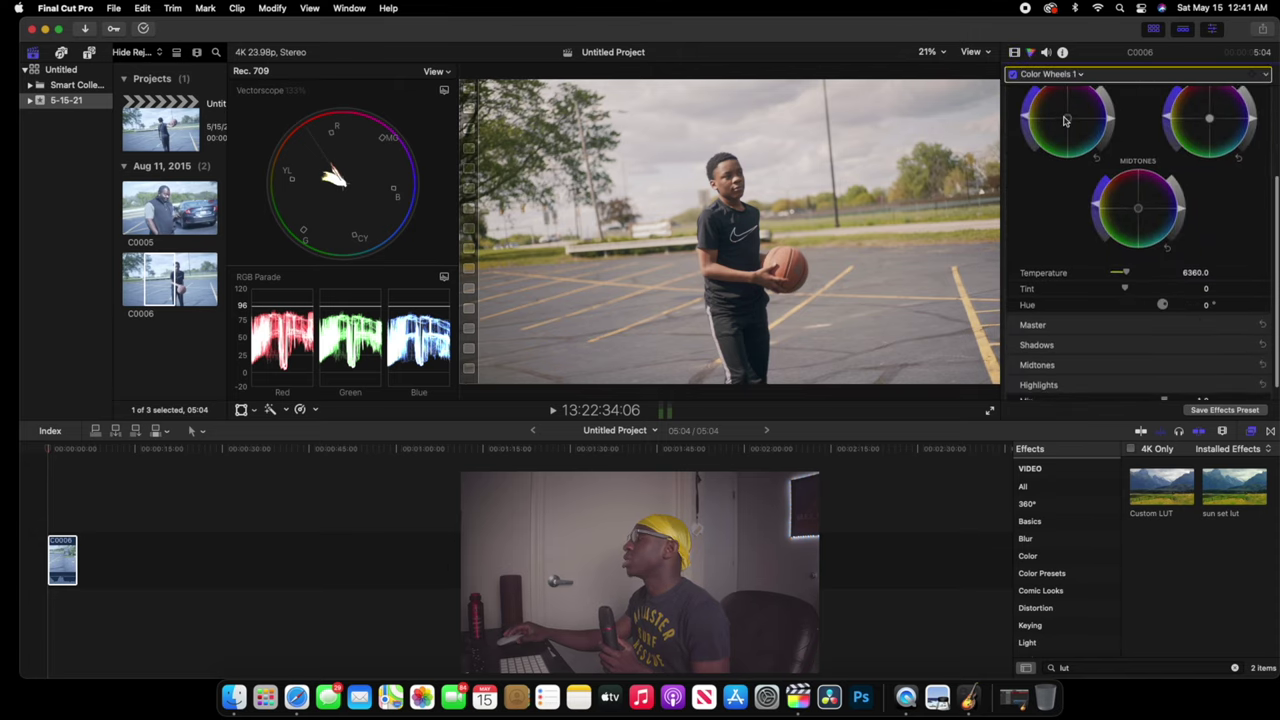
scroll(1070, 110, up, 3)
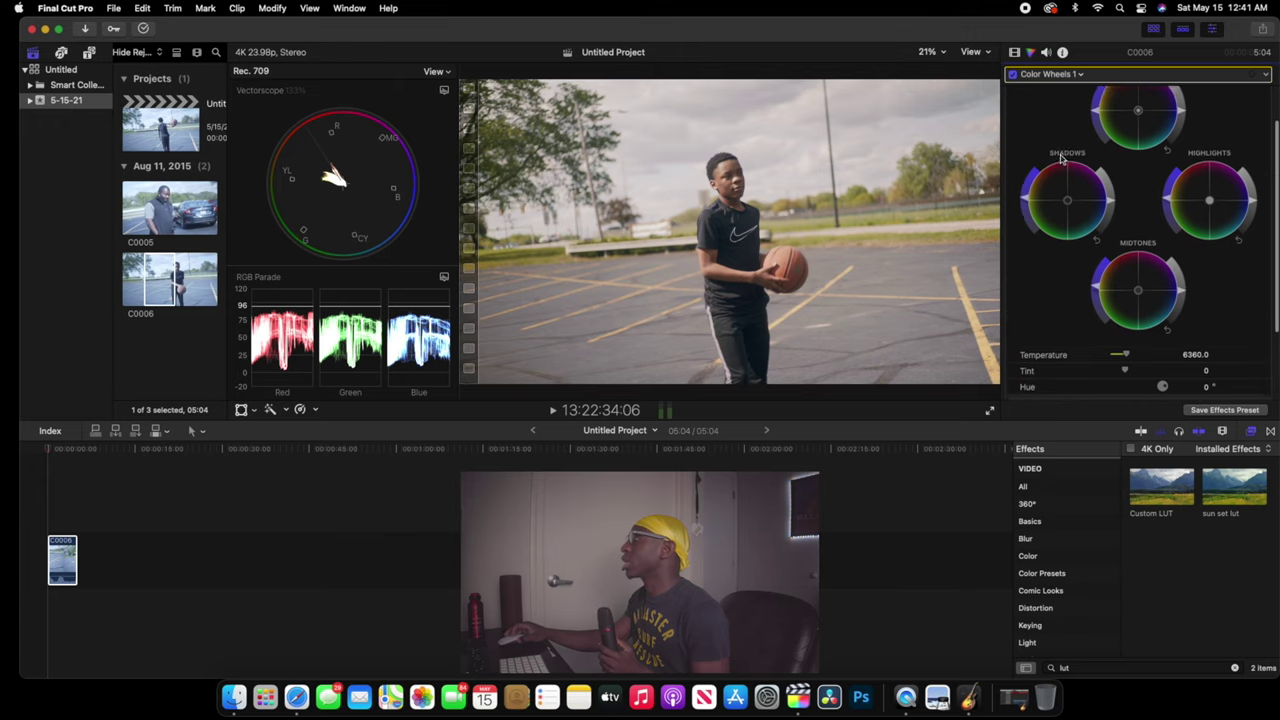
click(1076, 75)
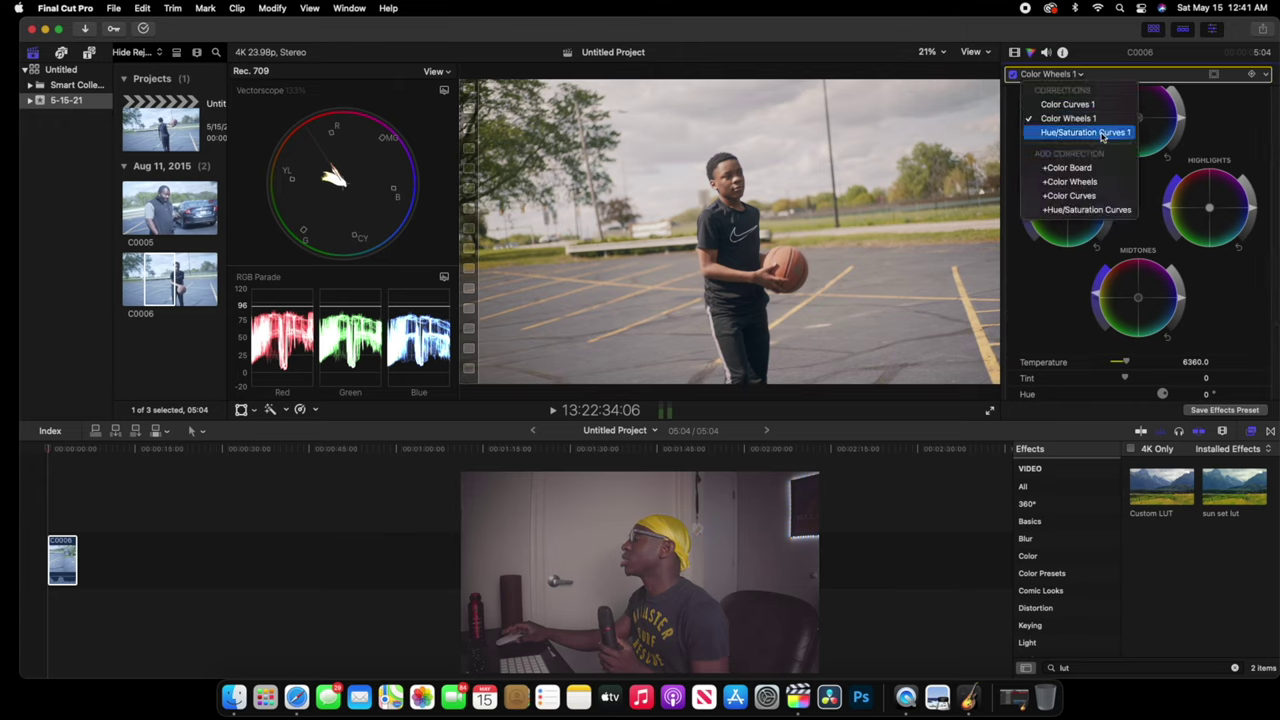
click(1069, 182)
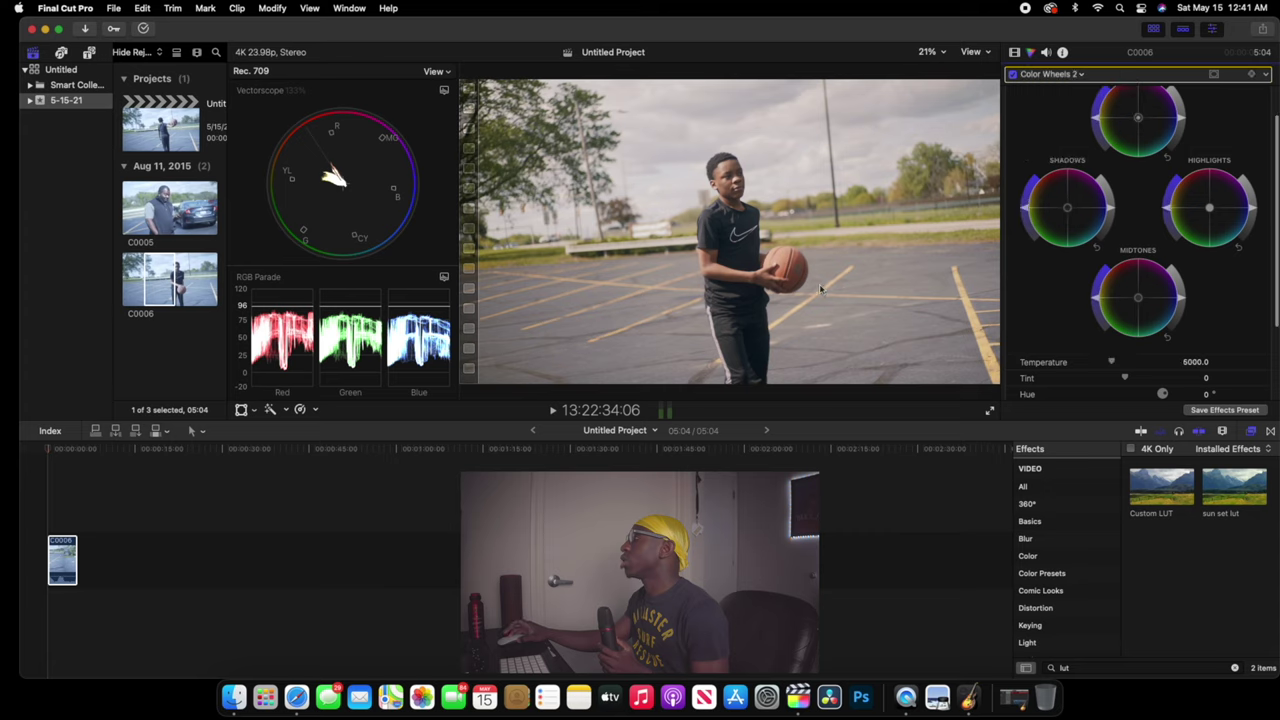
Give Color Wheels 2 a colour mask sampled from the black shirt and nudge its master balance
click(1213, 74)
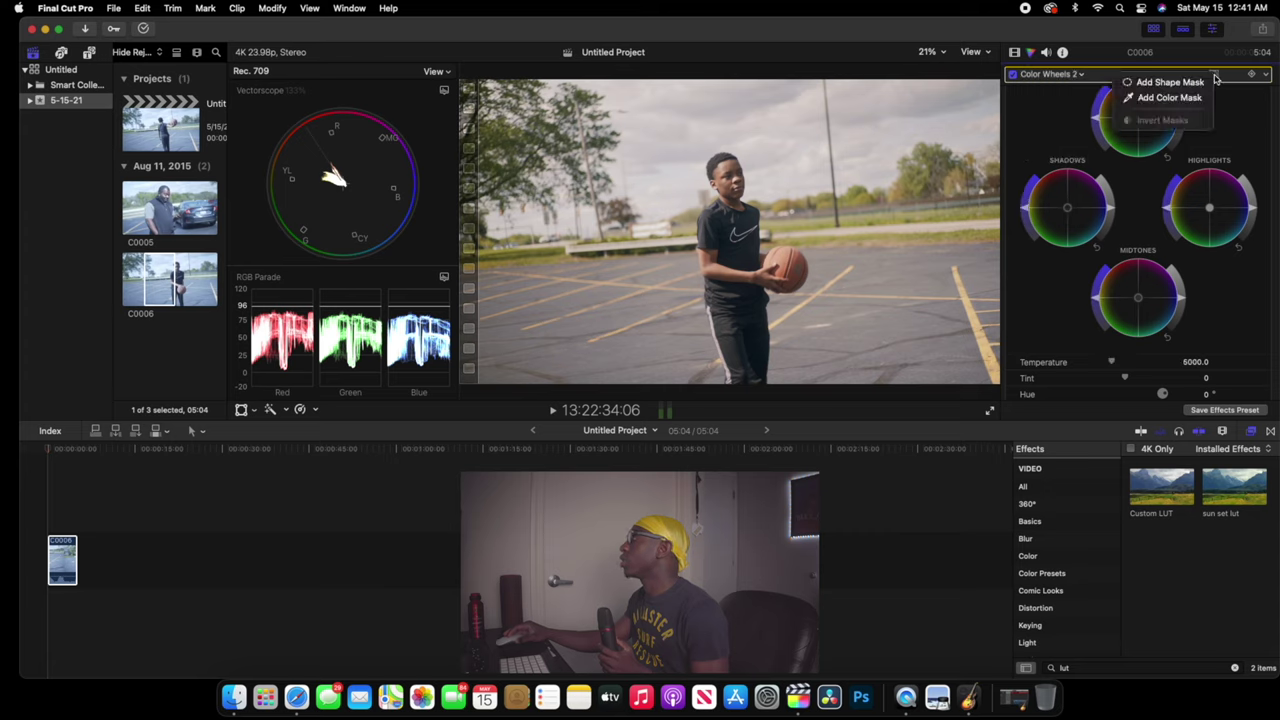
key(Return)
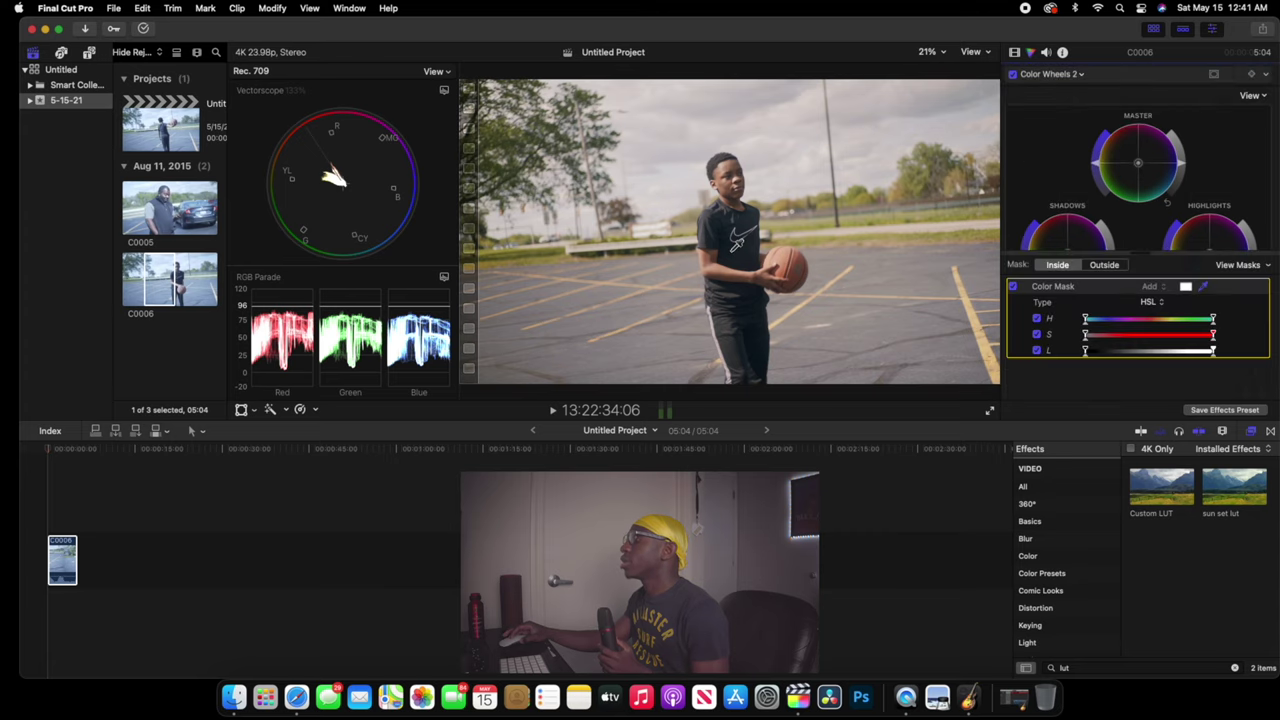
click(738, 243)
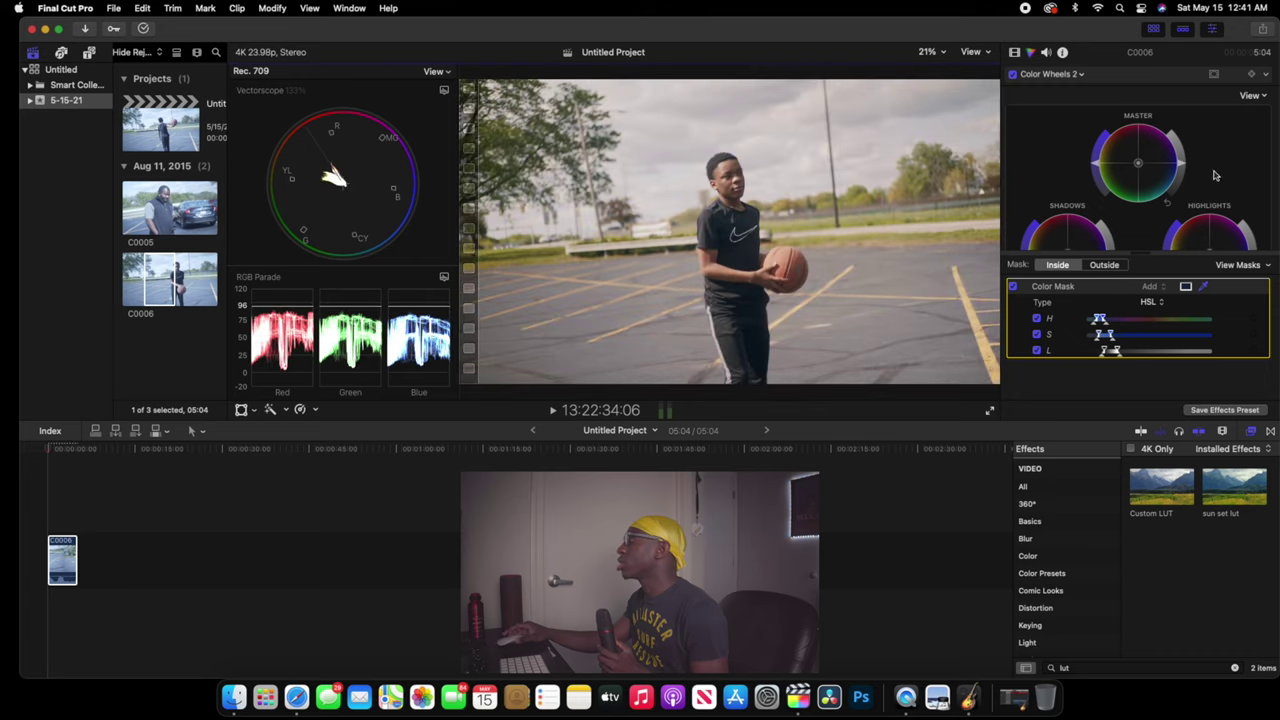
drag(1140, 165, 1134, 171)
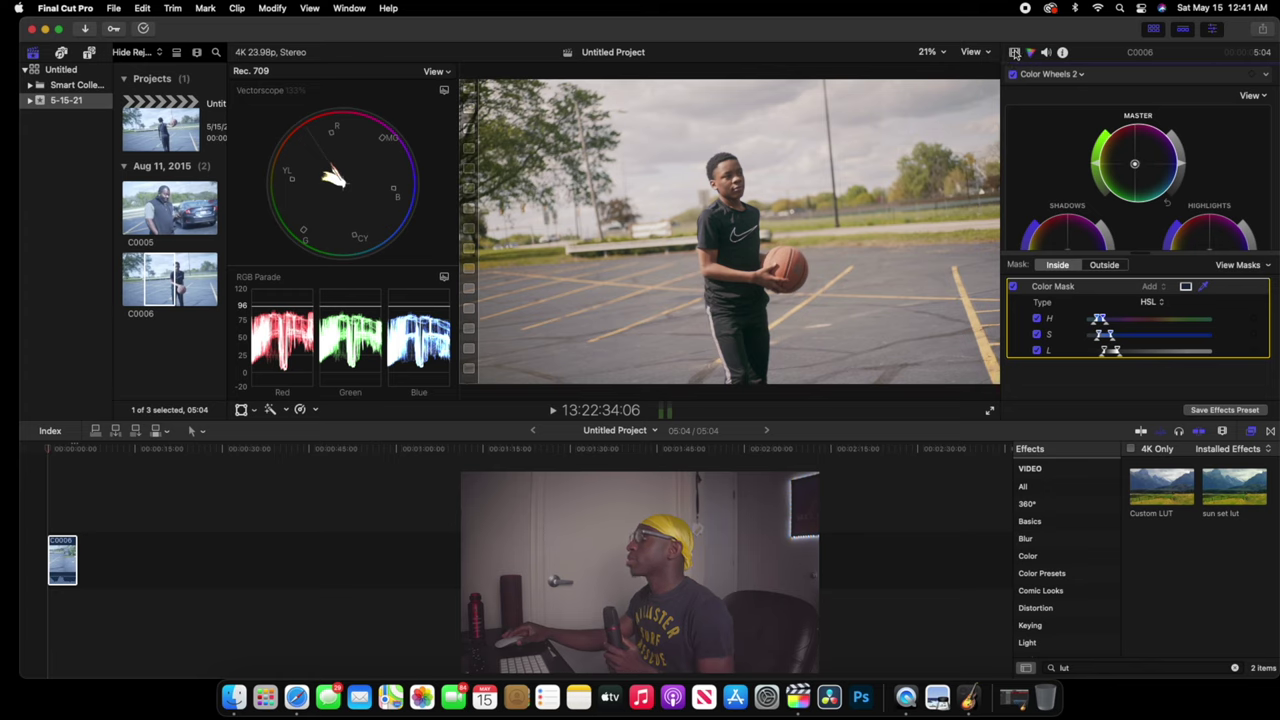
Play back clip C0006's graded result, then switch off all its effects to compare with the ungraded footage
click(1015, 53)
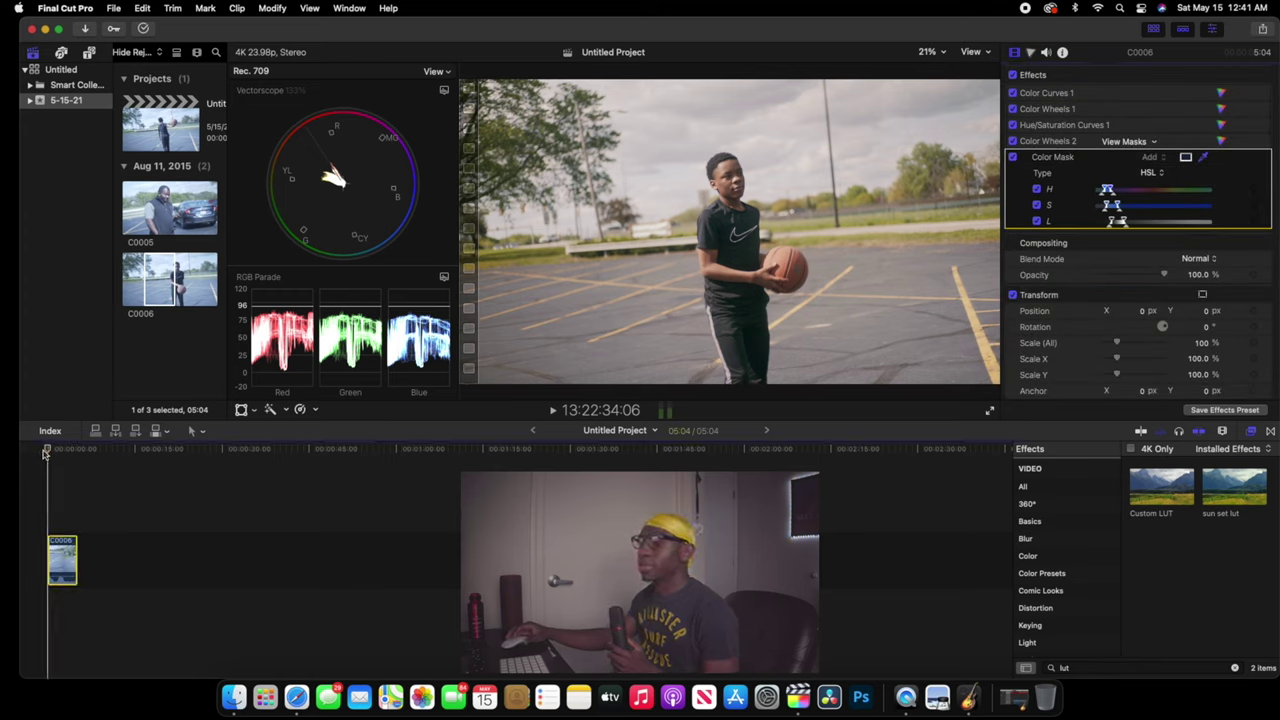
key(space)
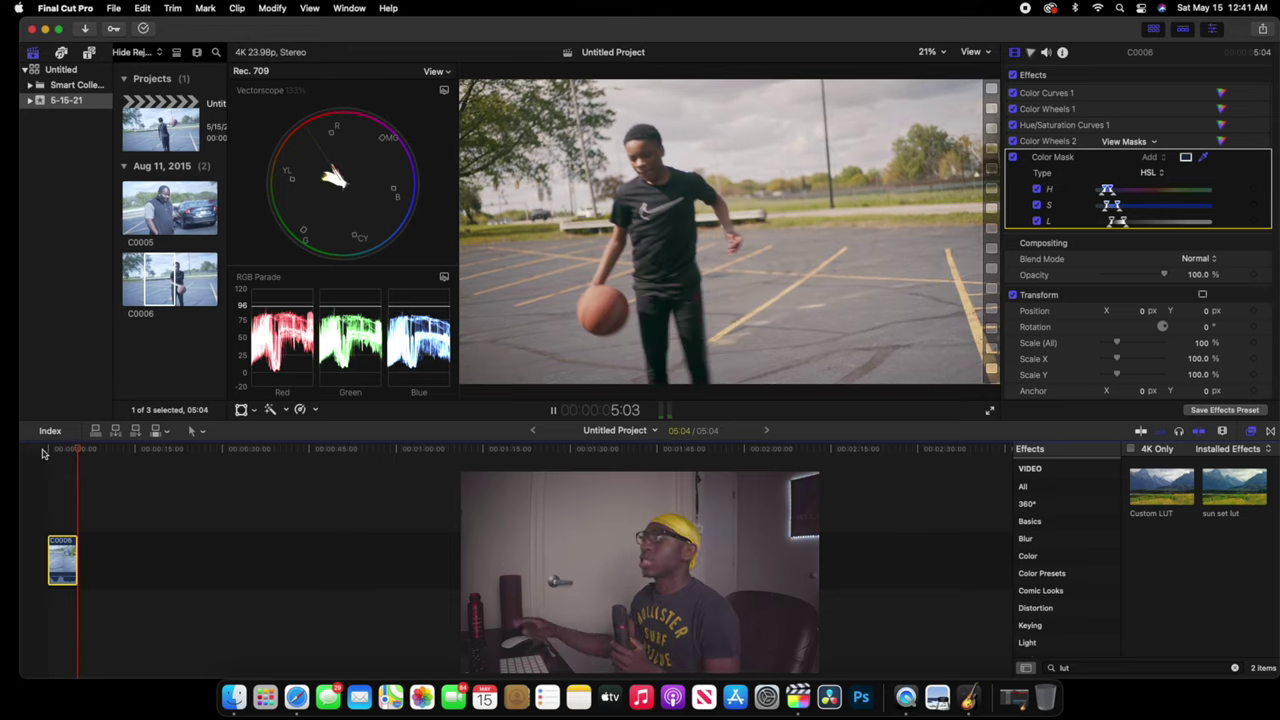
click(43, 456)
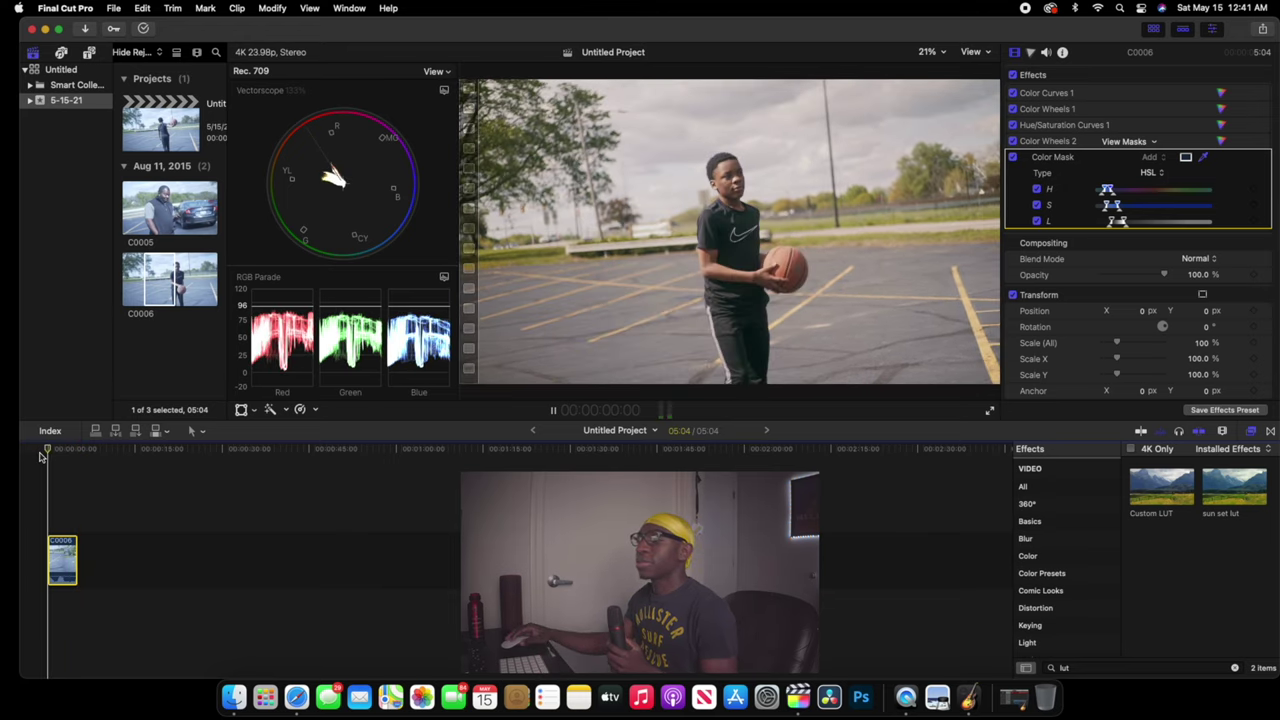
click(1013, 75)
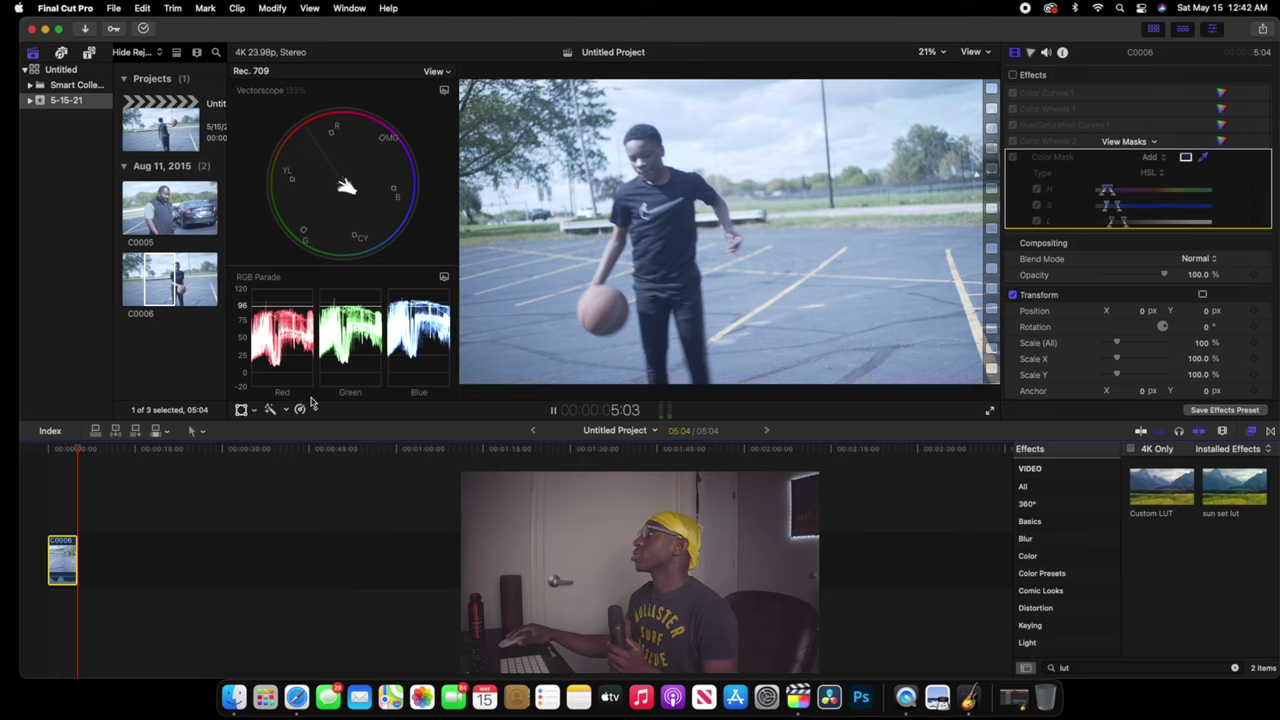
click(1013, 76)
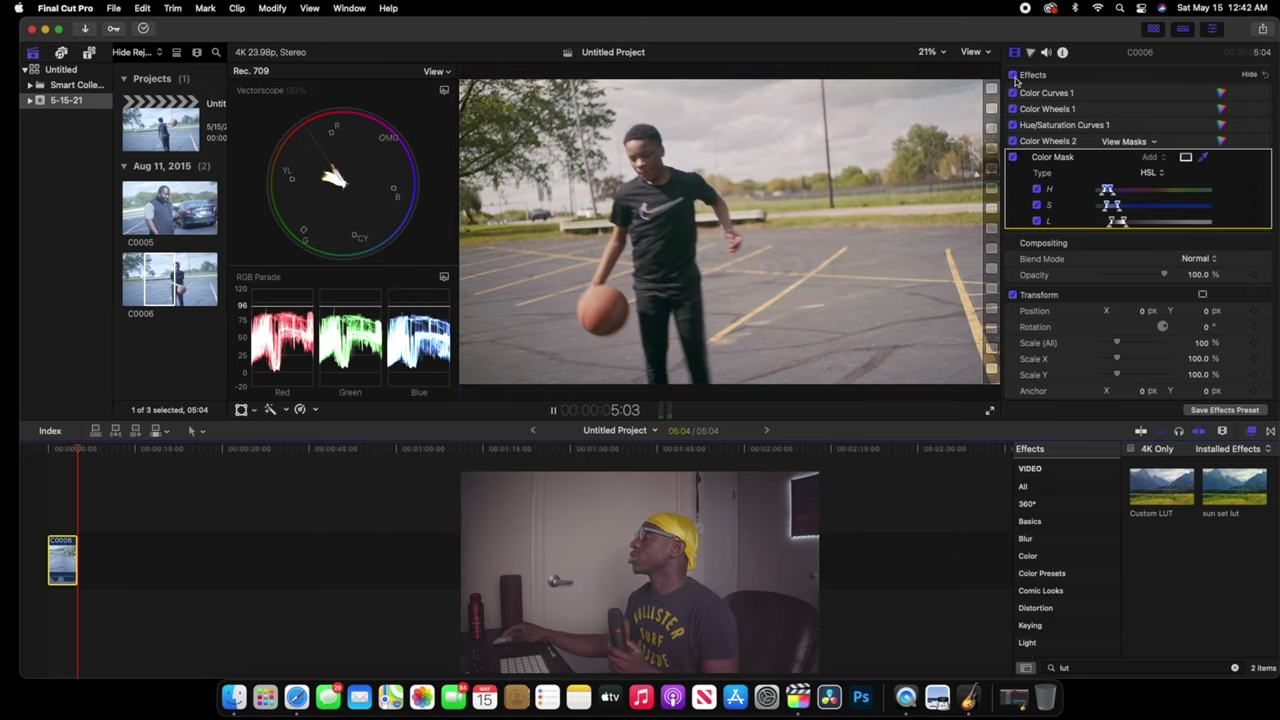